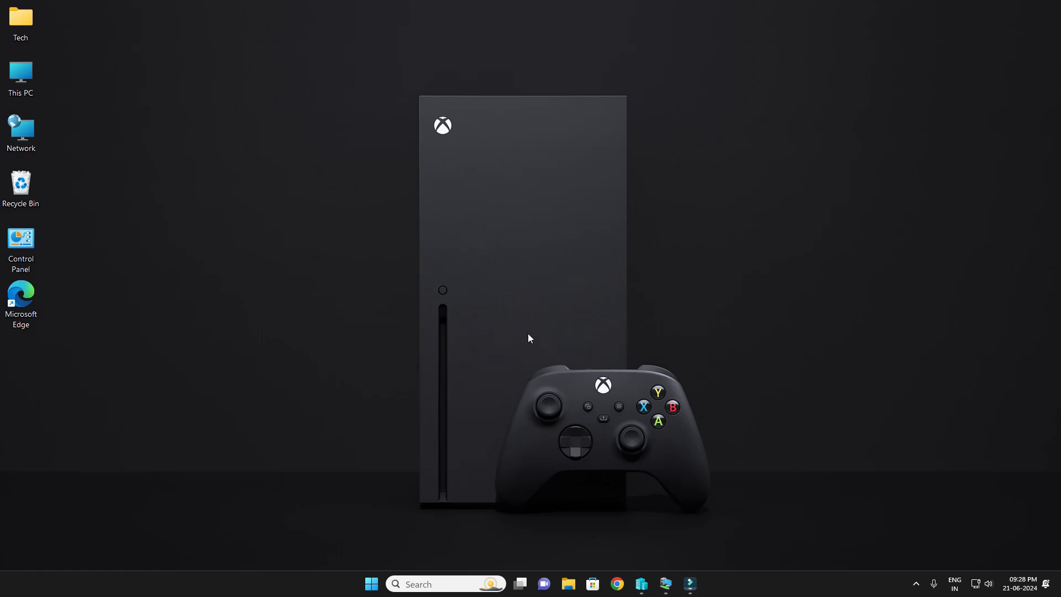
# - Create a new folder named Windows 11 on the desktop
pyautogui.rightClick(497, 207)
pyautogui.moveTo(548, 322)
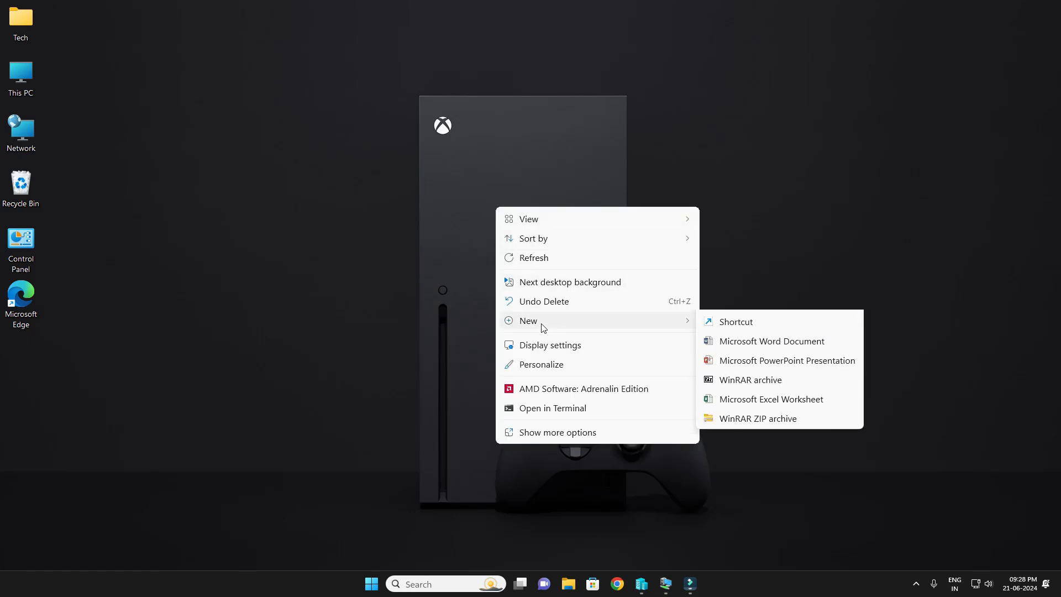
pyautogui.click(732, 323)
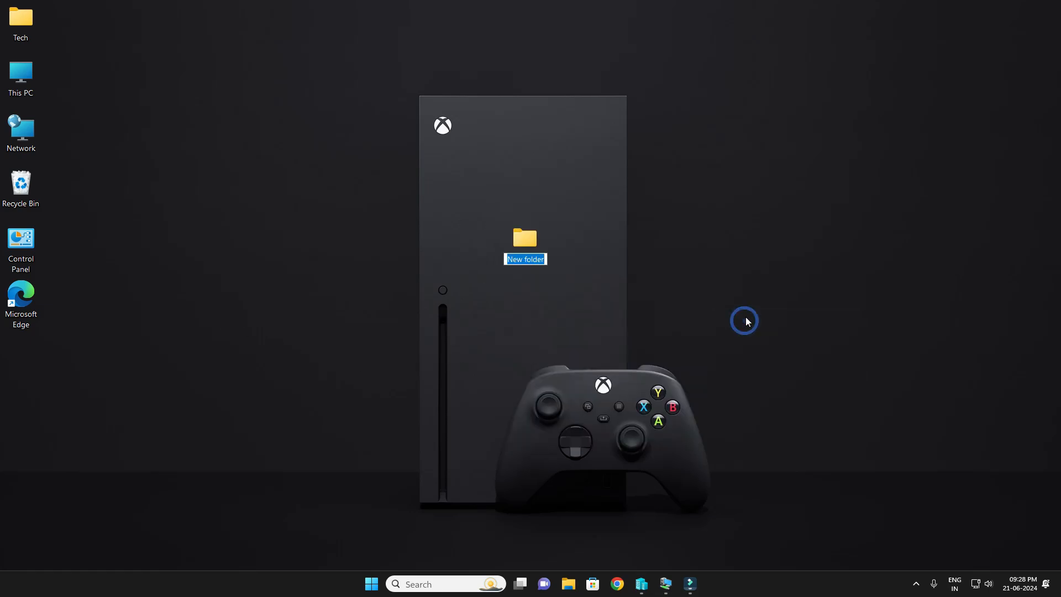
pyautogui.write('Windo')
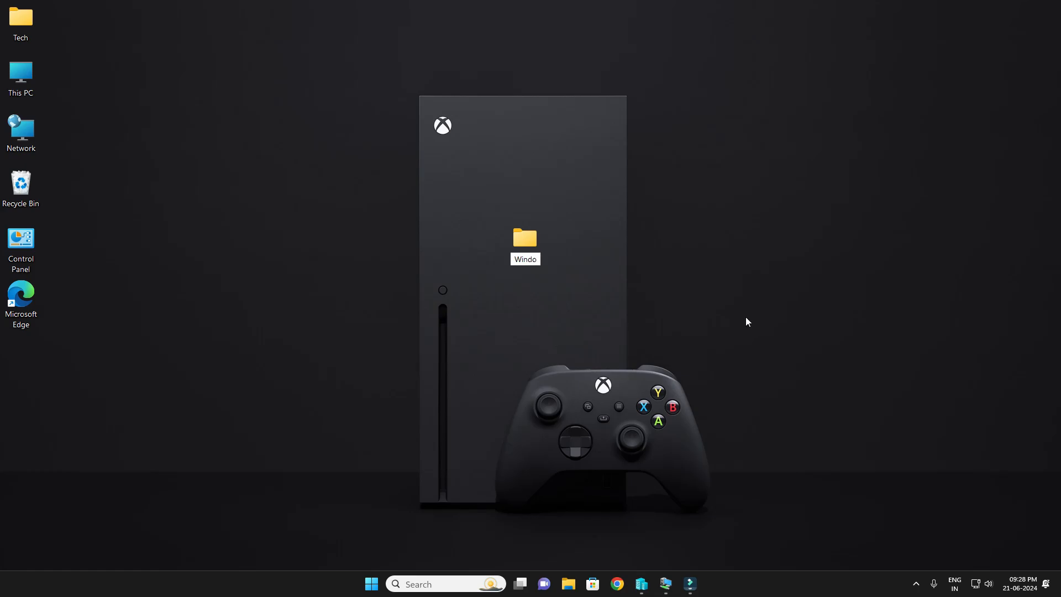
pyautogui.write('ws 11')
pyautogui.press('Return')
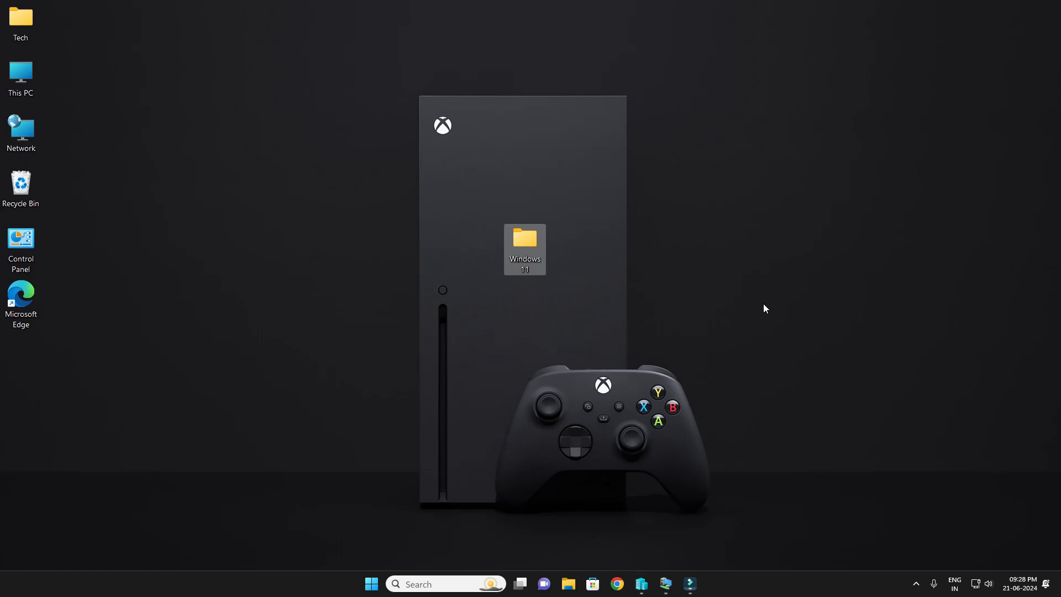
# - Switch to the Windows 10 remote session and create a folder named Windows 10 on its desktop
pyautogui.click(665, 583)
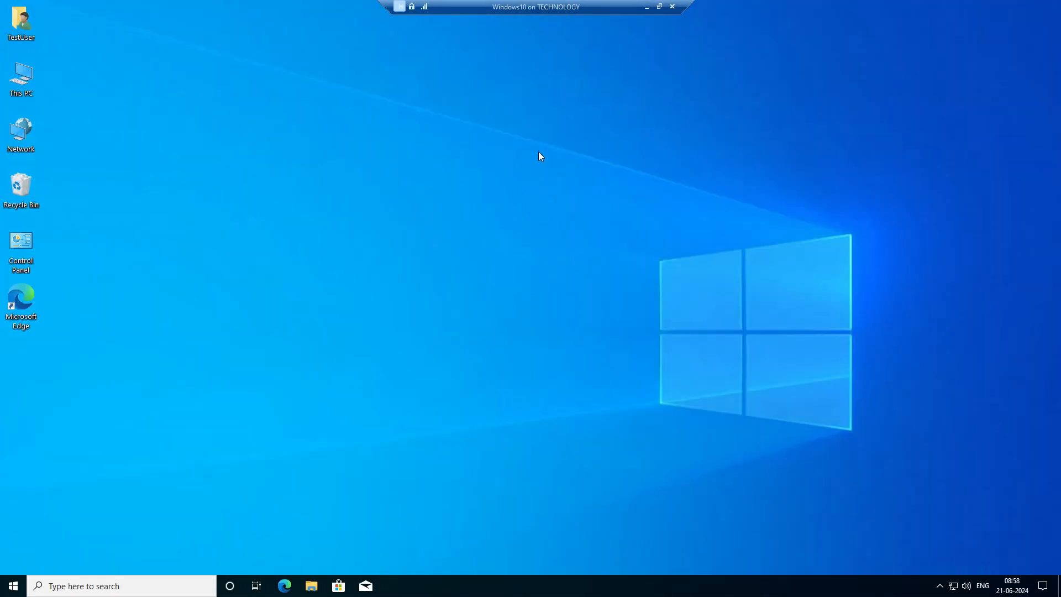
pyautogui.rightClick(496, 276)
pyautogui.moveTo(515, 300)
pyautogui.click(565, 302)
pyautogui.write('Windows 10')
pyautogui.press('Return')
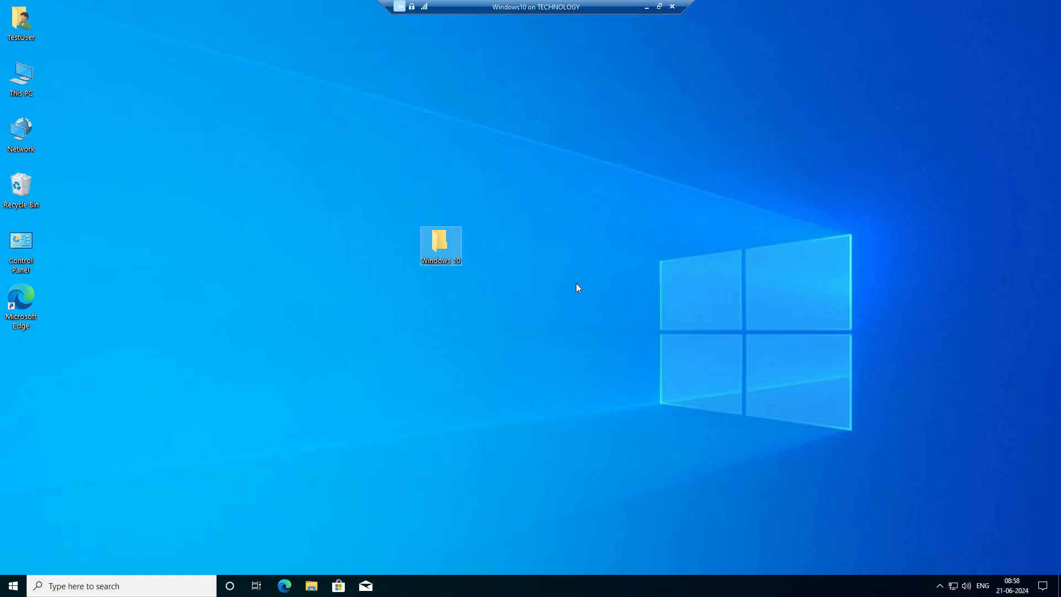
# - Return to the Windows 11 machine and turn on network discovery for private networks in the advanced sharing settings
pyautogui.click(645, 7)
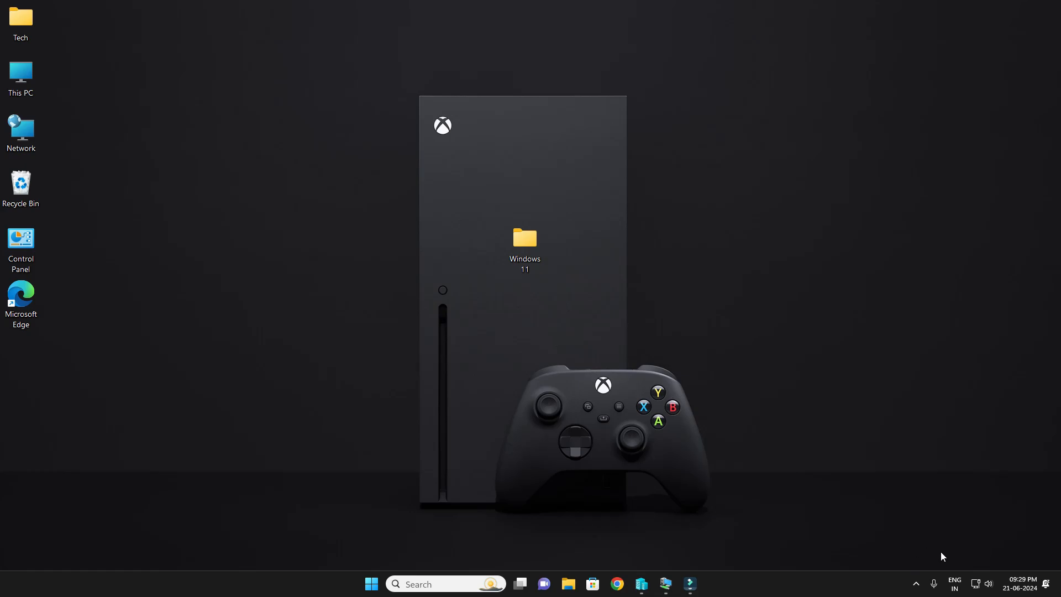
pyautogui.rightClick(975, 584)
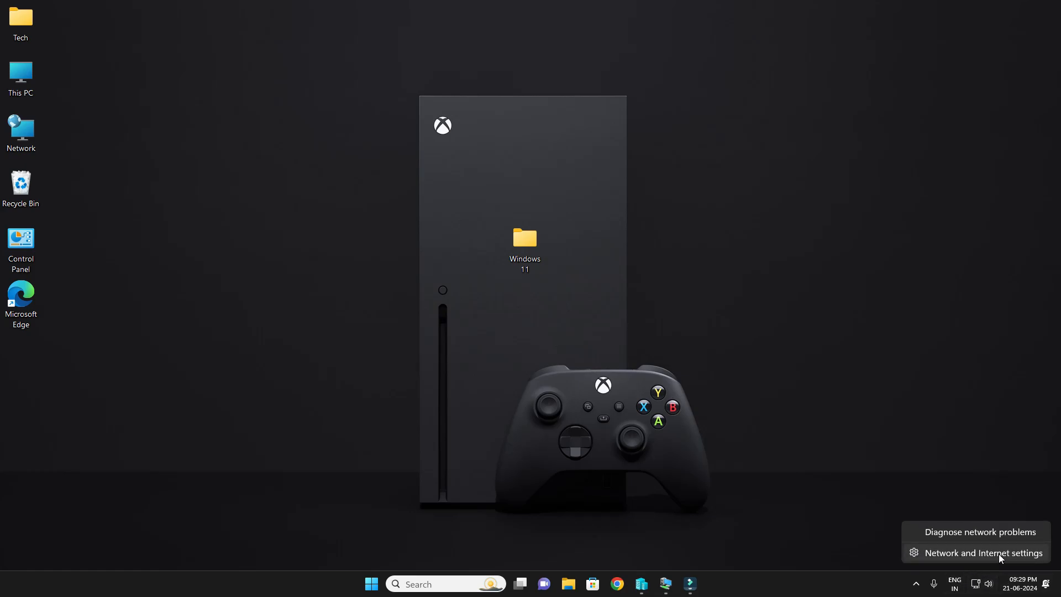
pyautogui.click(1024, 554)
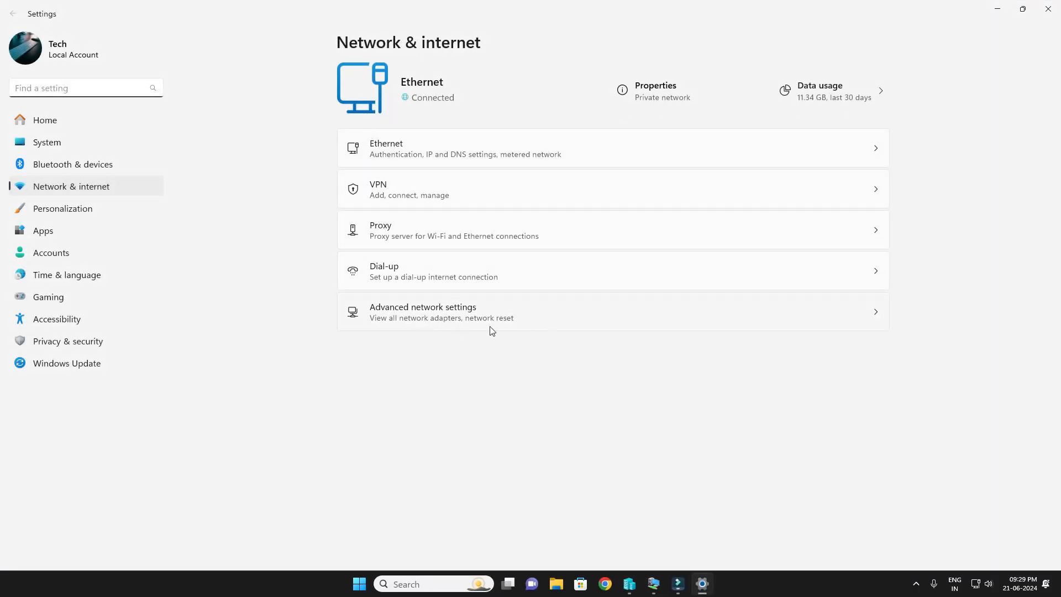
pyautogui.click(540, 319)
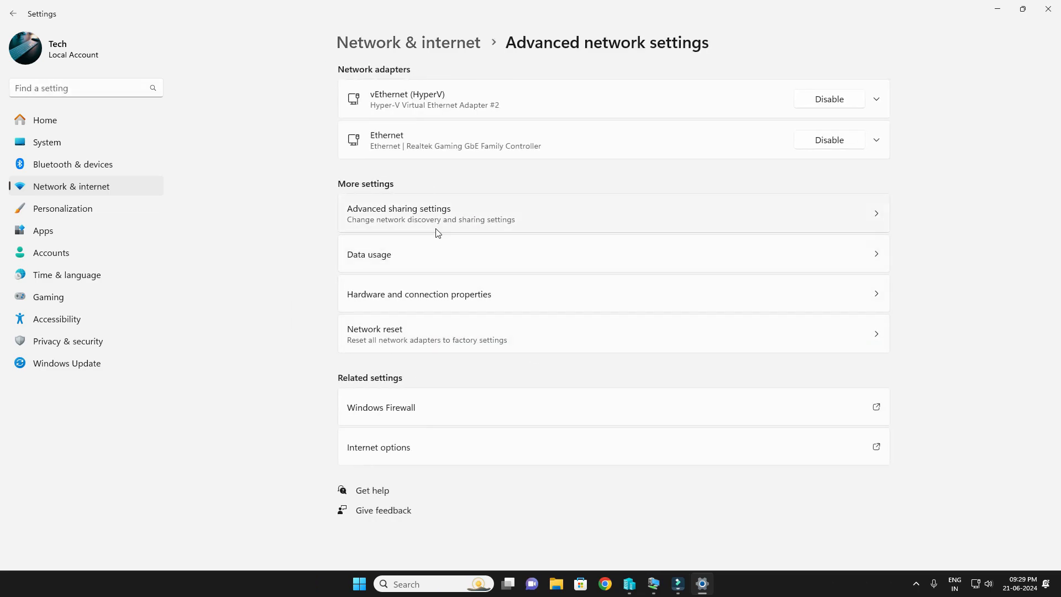
pyautogui.click(527, 222)
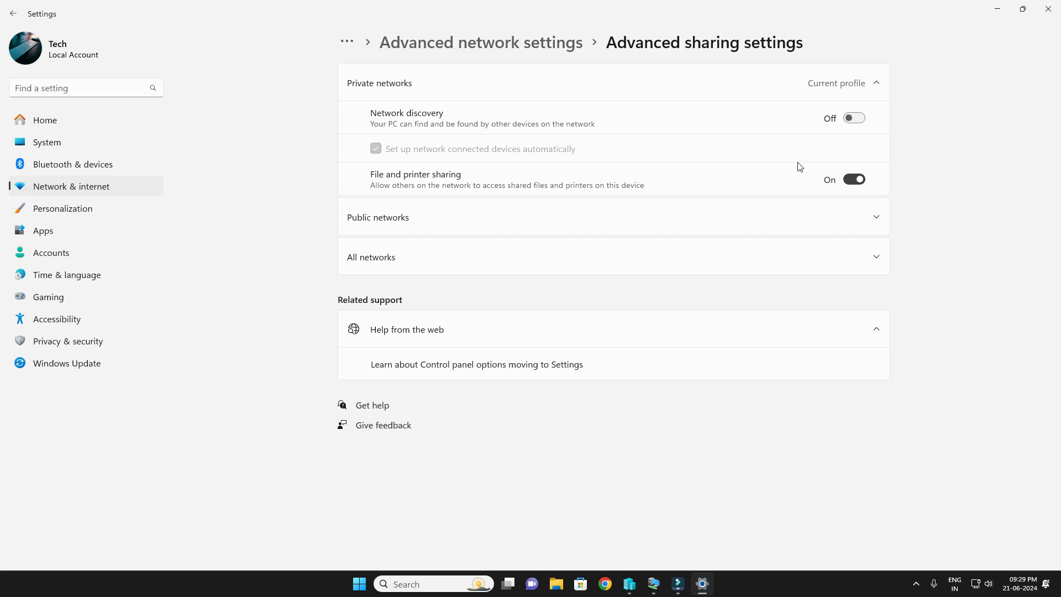
pyautogui.click(858, 119)
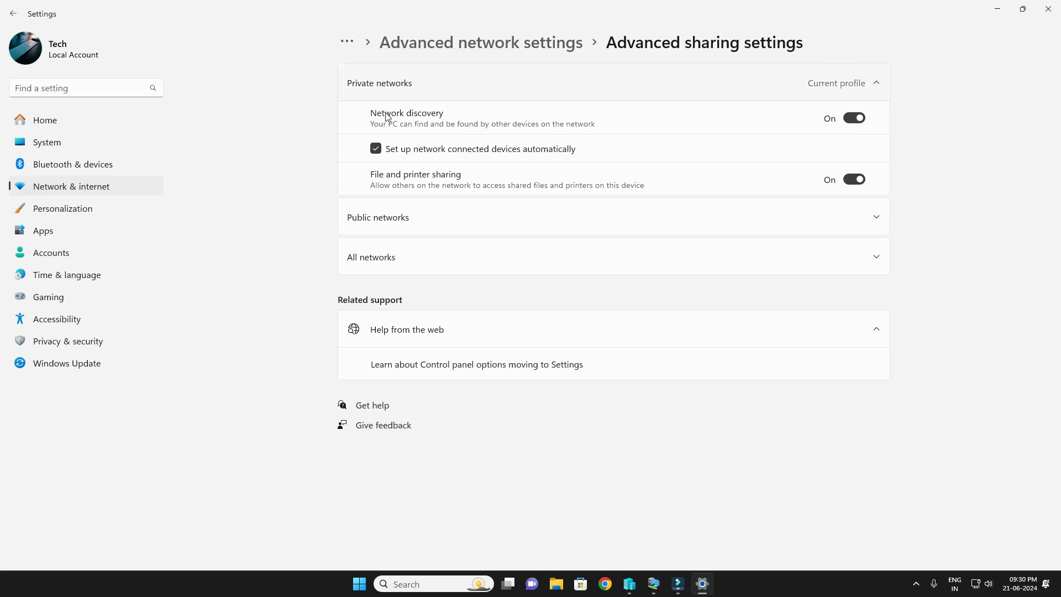
# - Turn on network discovery and file and printer sharing for public networks, check the All networks options, and close Settings
pyautogui.click(871, 225)
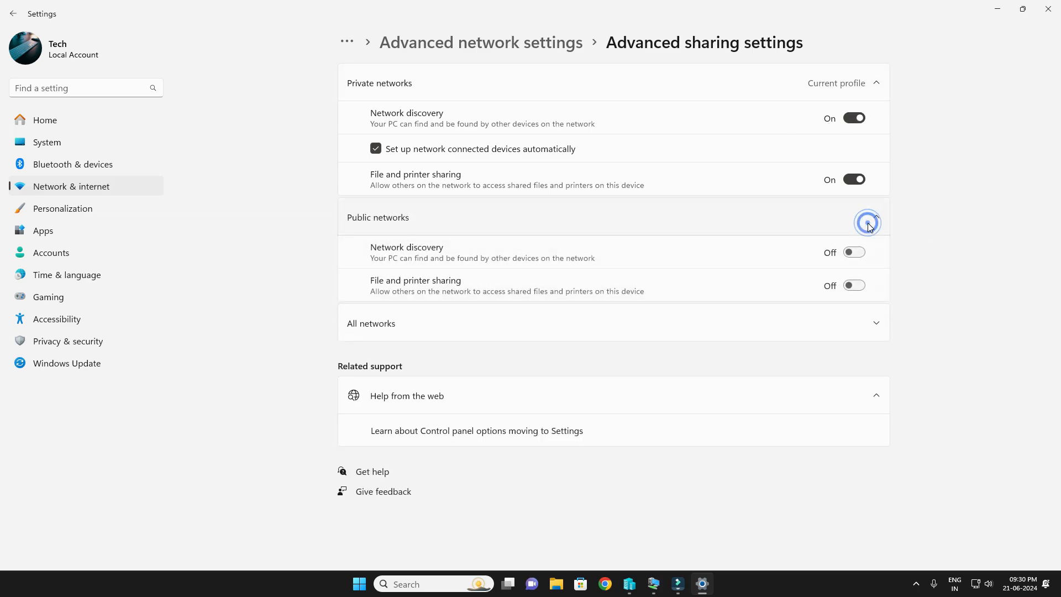
pyautogui.click(855, 253)
pyautogui.click(854, 287)
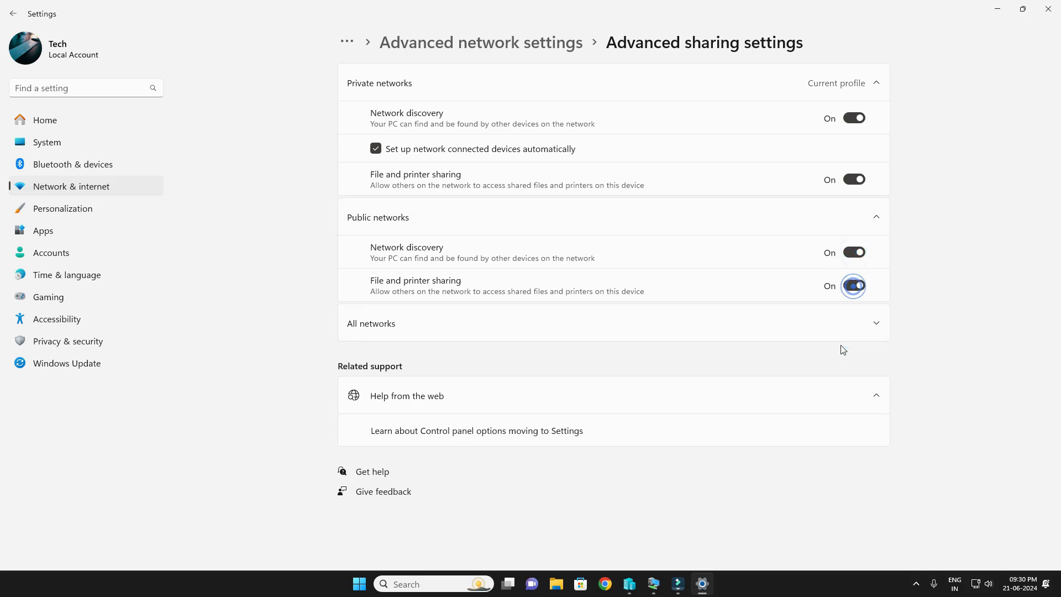
pyautogui.click(820, 334)
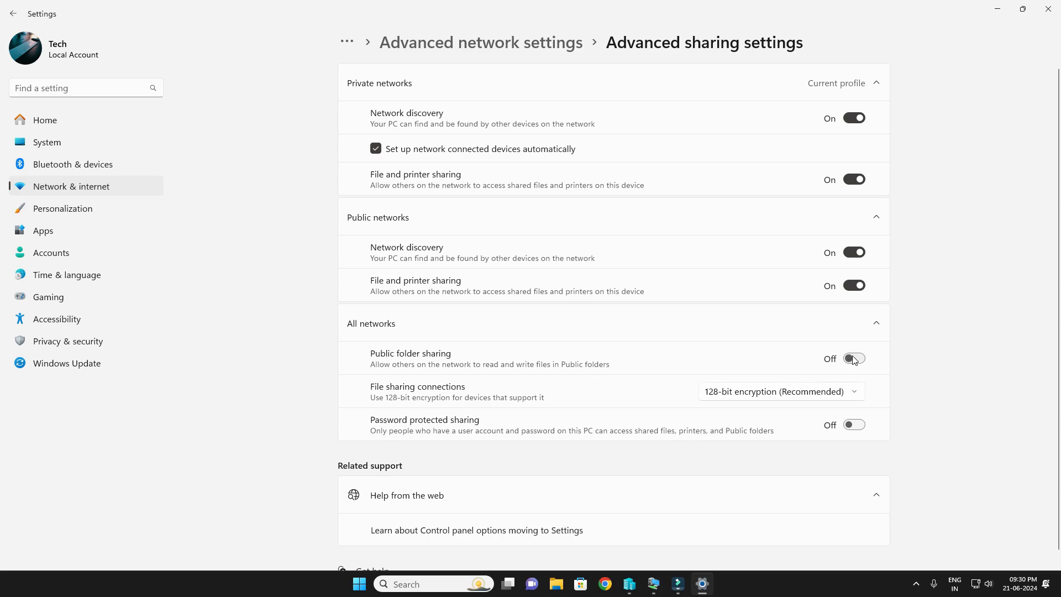
pyautogui.click(880, 322)
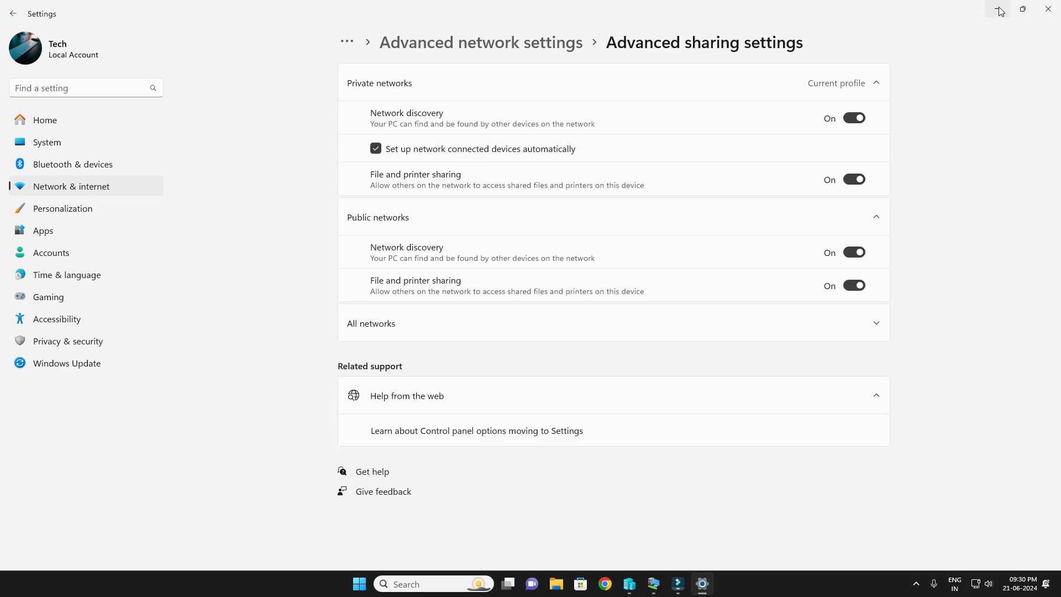
pyautogui.click(1047, 15)
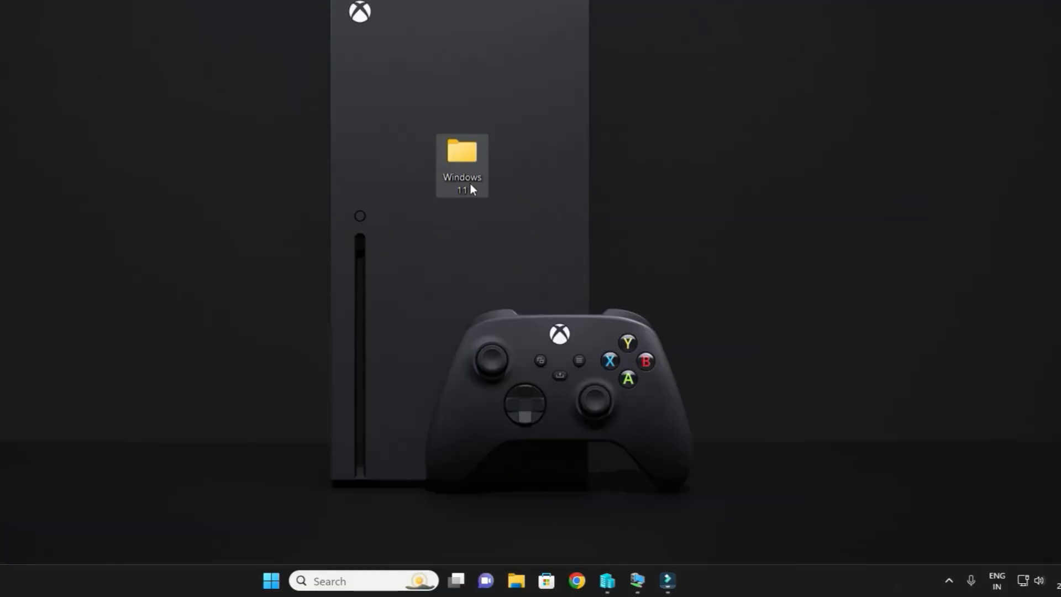
# - Open the network access sharing dialog from the Windows 11 folder's properties
pyautogui.rightClick(471, 186)
pyautogui.click(463, 175)
pyautogui.rightClick(463, 175)
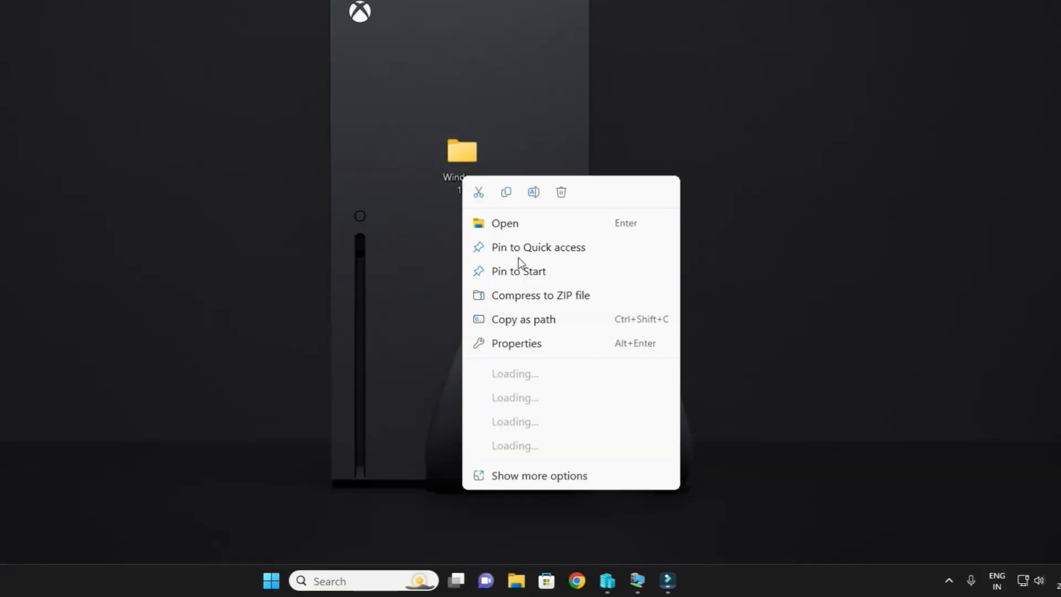
pyautogui.click(503, 342)
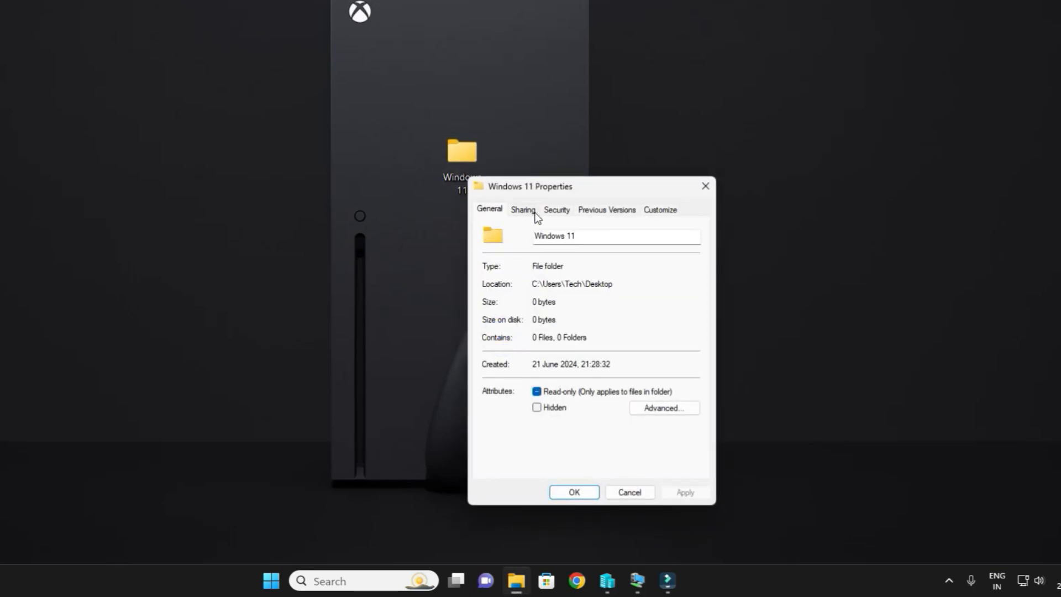
pyautogui.moveTo(569, 184); pyautogui.dragTo(598, 180)
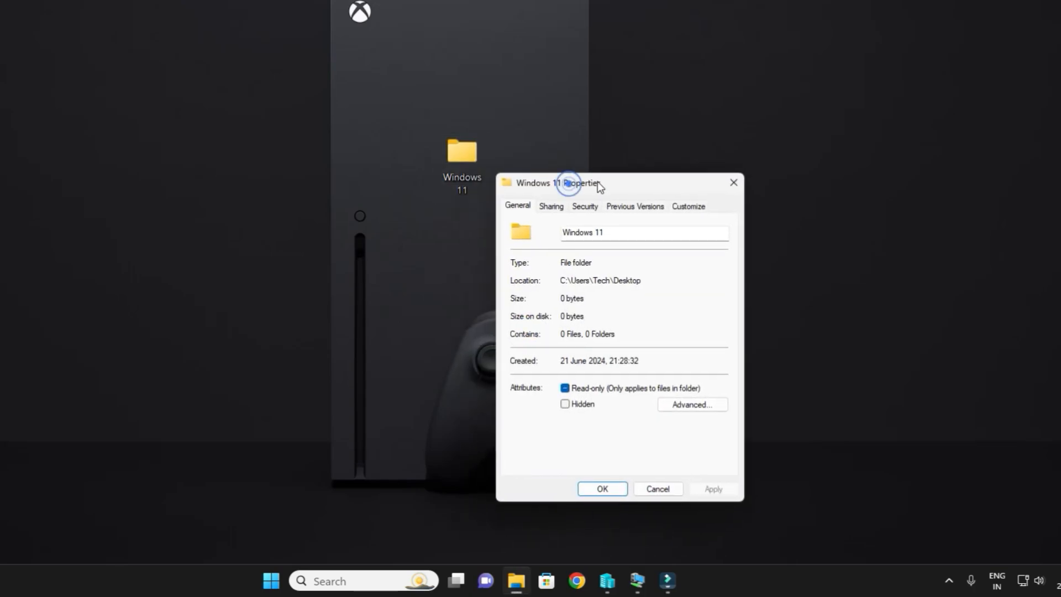
pyautogui.click(551, 207)
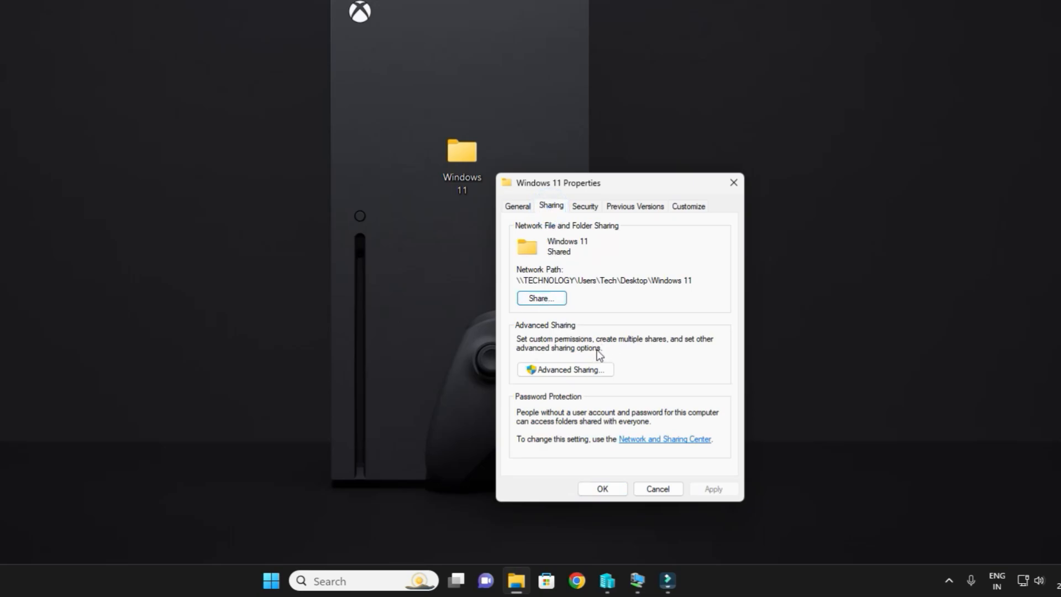
pyautogui.click(560, 302)
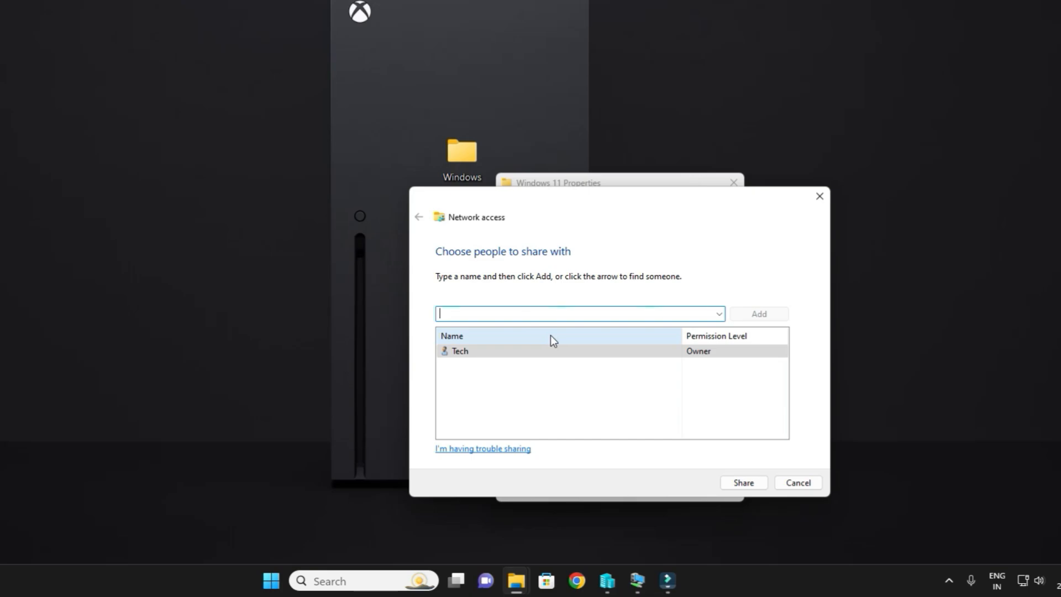
# - Add Everyone to the people the Windows 11 folder is shared with
pyautogui.click(718, 314)
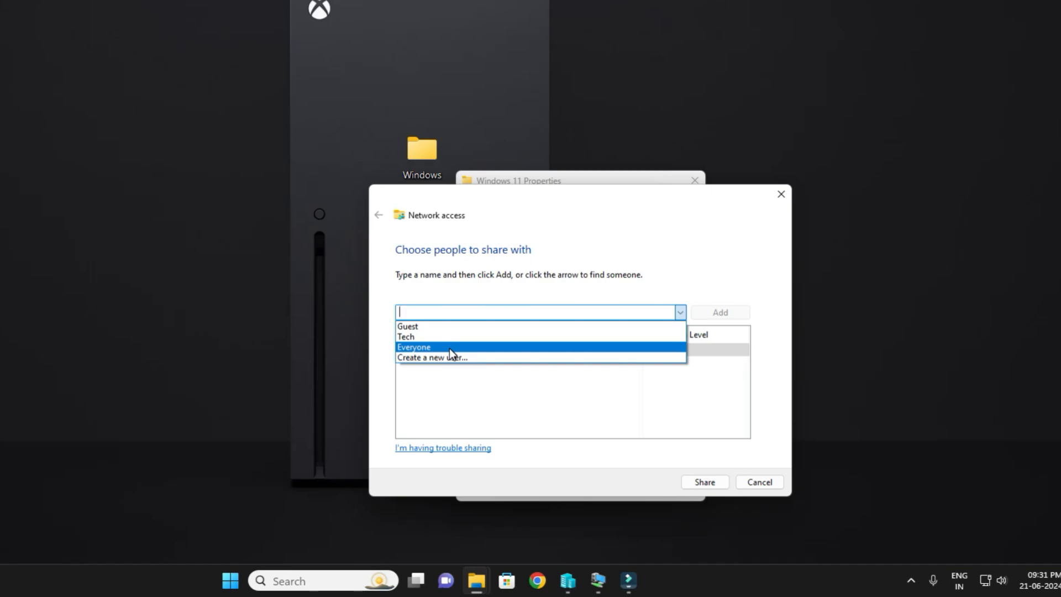
pyautogui.press('Escape')
pyautogui.hotkey('alt', 'Down')
pyautogui.click(408, 344)
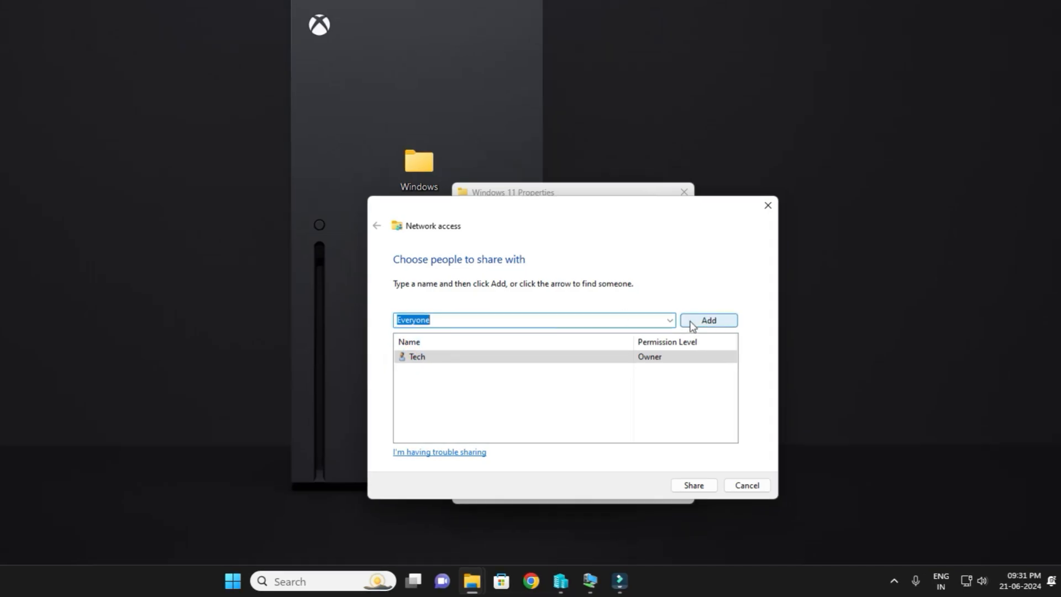
pyautogui.click(713, 321)
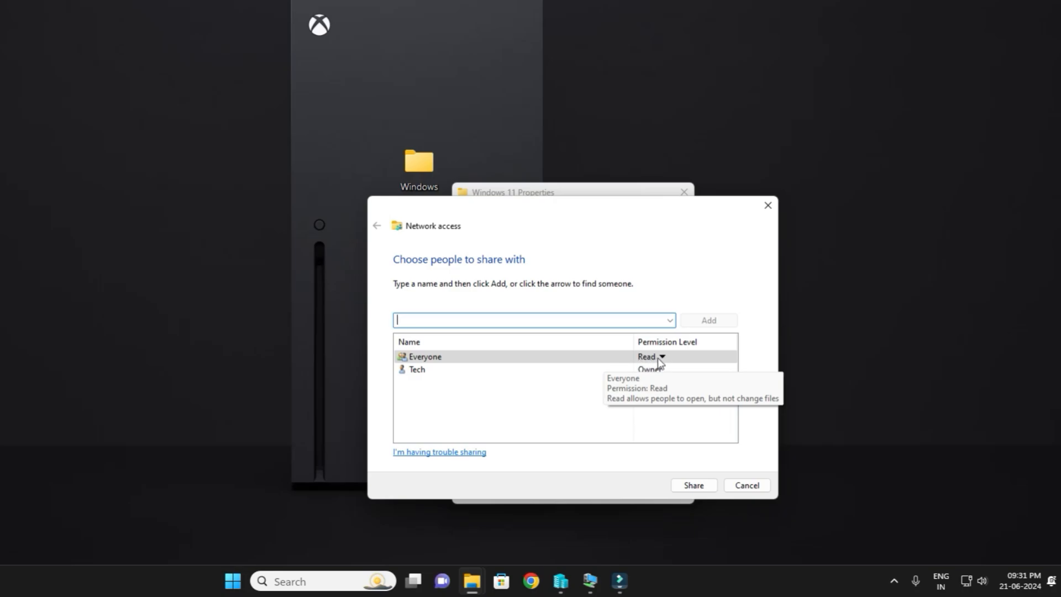
# - Set the permission level of Everyone to Read/Write and share the folder
pyautogui.click(659, 357)
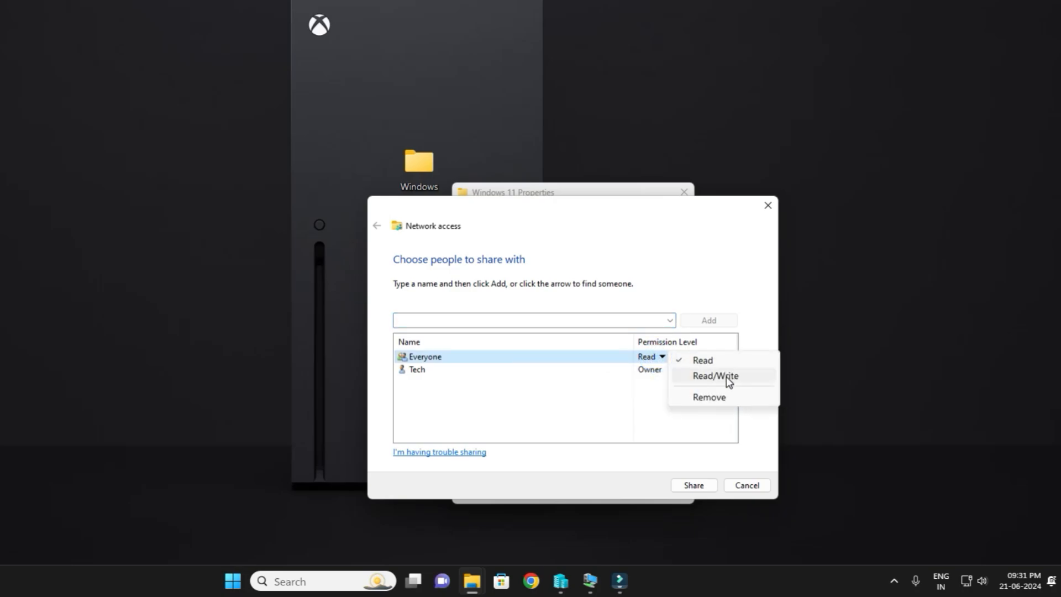
pyautogui.click(687, 382)
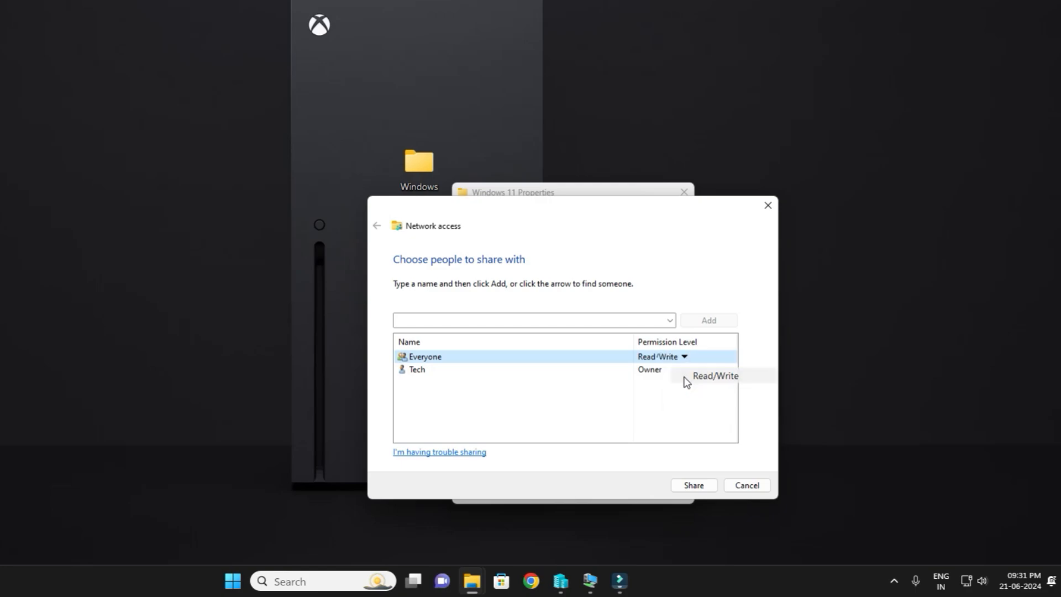
pyautogui.click(679, 486)
pyautogui.click(740, 482)
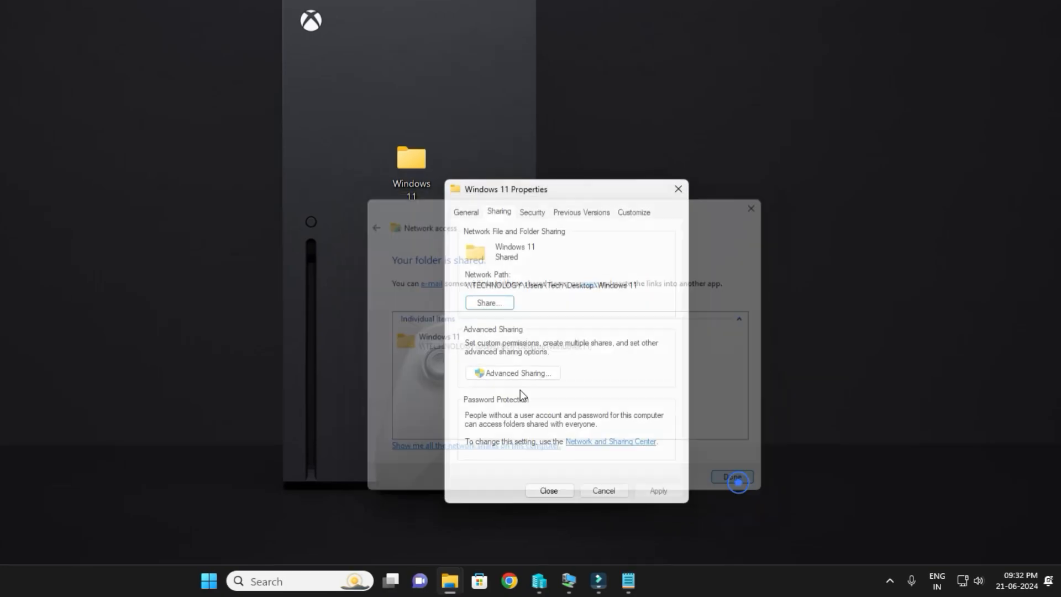
# - Enable Share this folder in the Windows 11 folder's advanced sharing settings, apply it, and close the properties
pyautogui.click(494, 371)
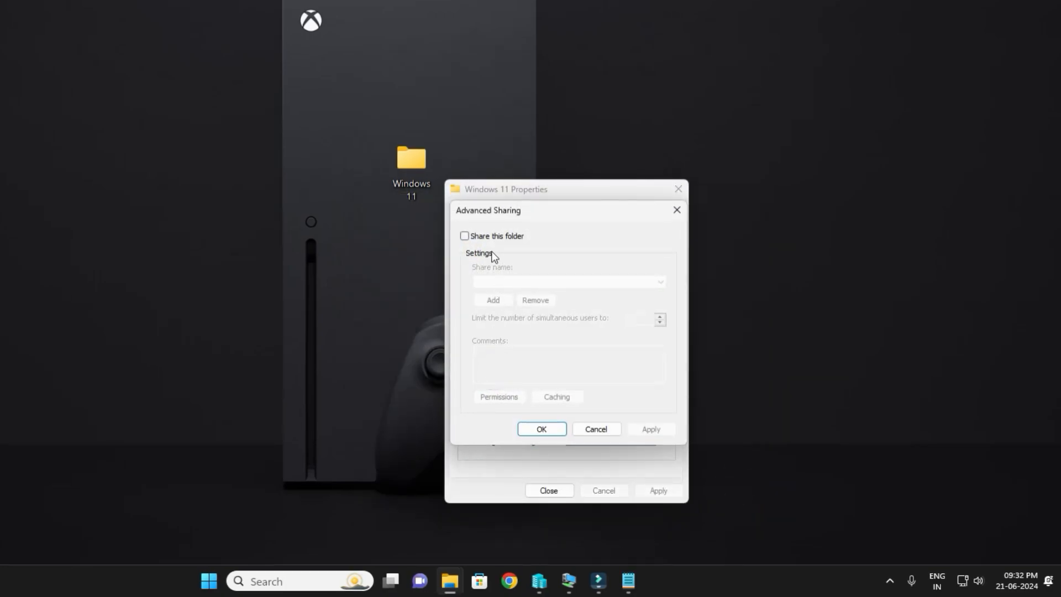
pyautogui.click(464, 236)
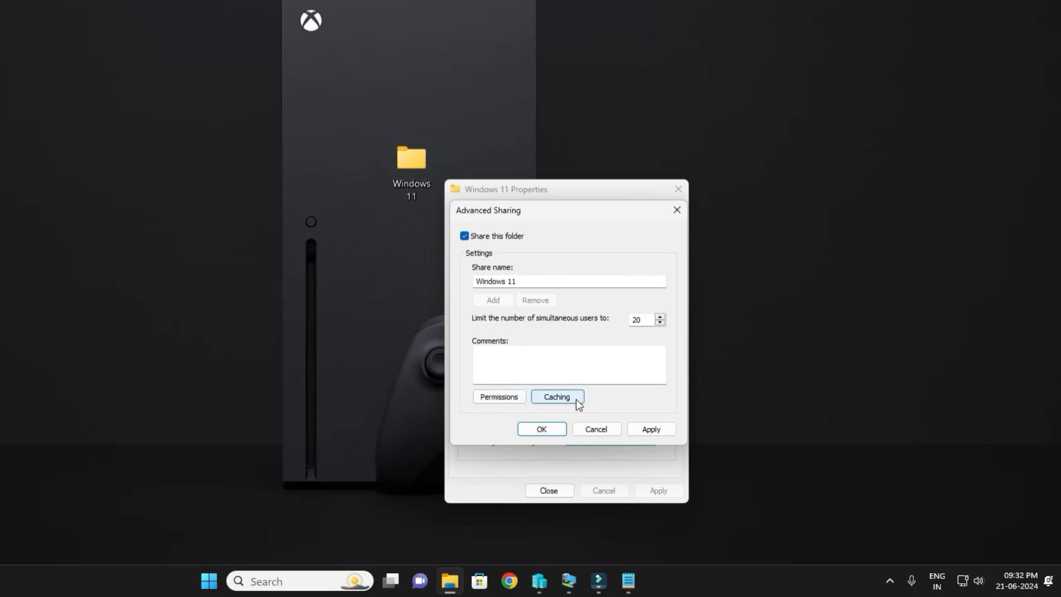
pyautogui.click(652, 430)
pyautogui.click(541, 430)
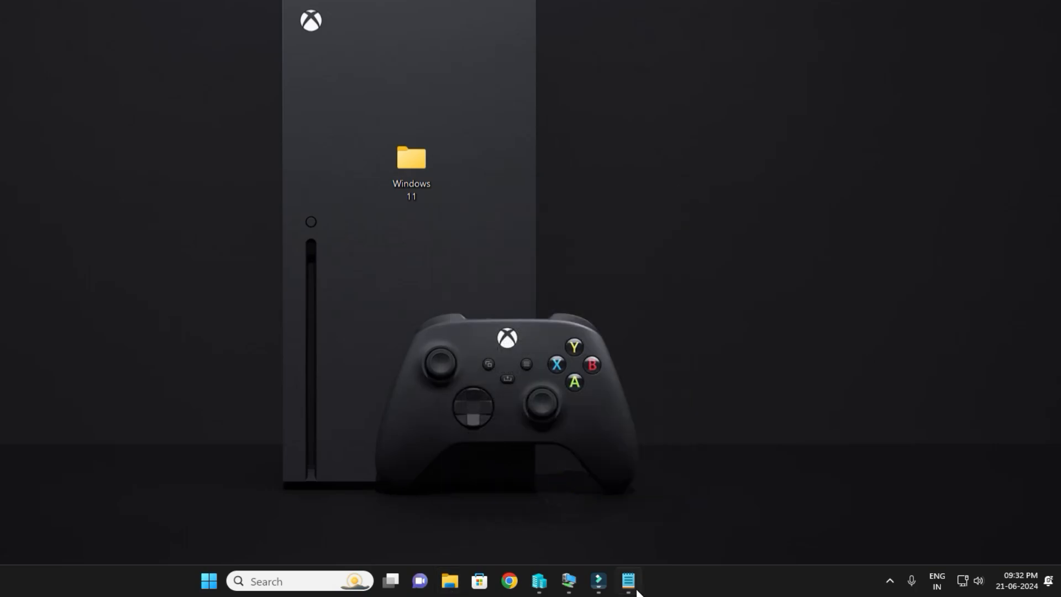
# - Open Command Prompt and run ipconfig to look up the computer's IPv4 address
pyautogui.click(314, 583)
pyautogui.write('cmd')
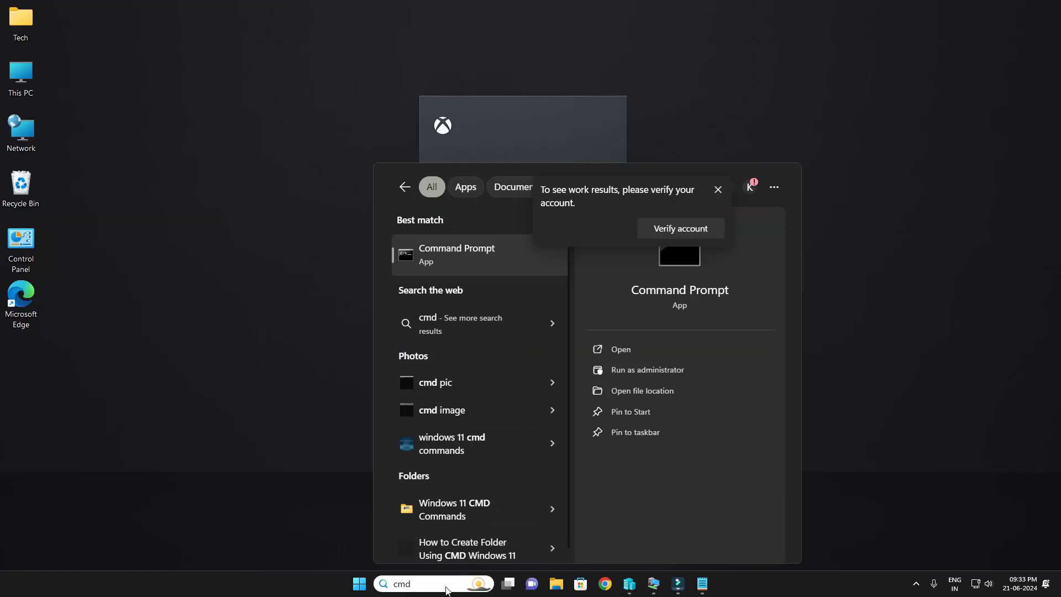
pyautogui.press('Return')
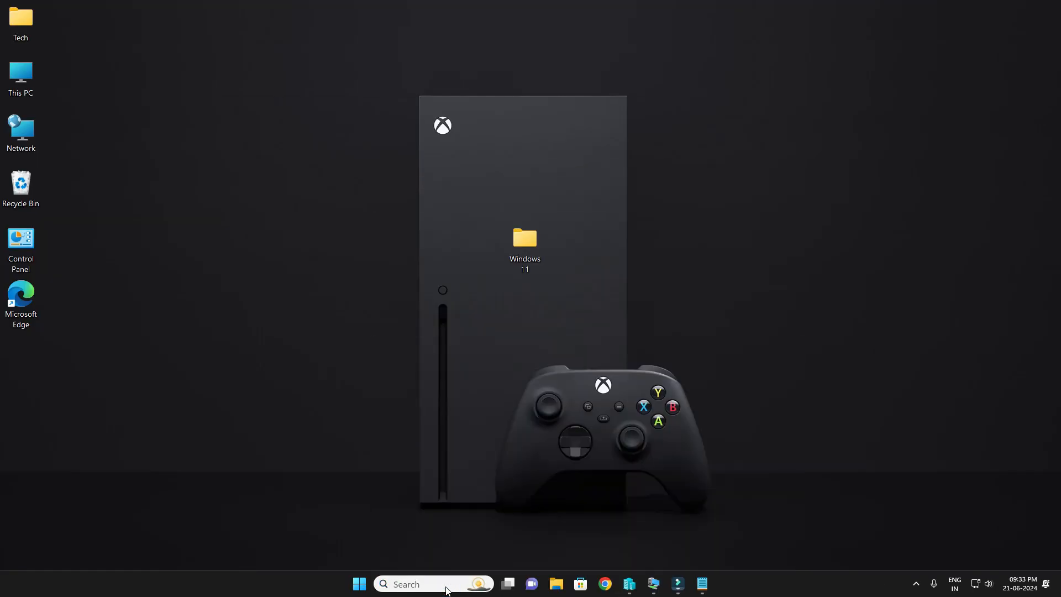
pyautogui.write('ipconfig')
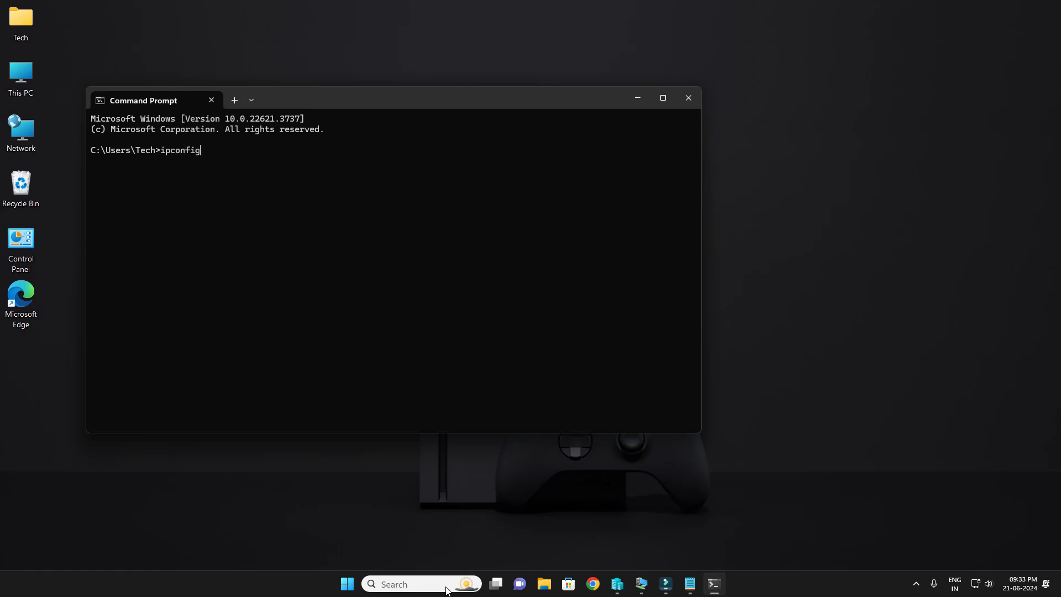
pyautogui.press('Return')
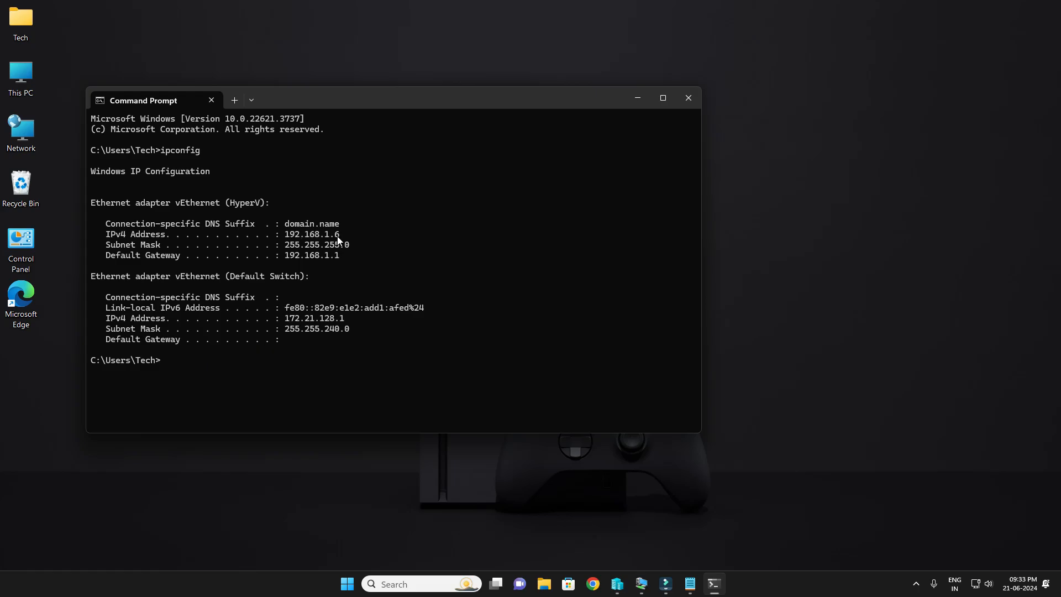
# - Close Command Prompt on the Windows 11 computer and switch to the Windows 10 virtual machine
pyautogui.click(684, 100)
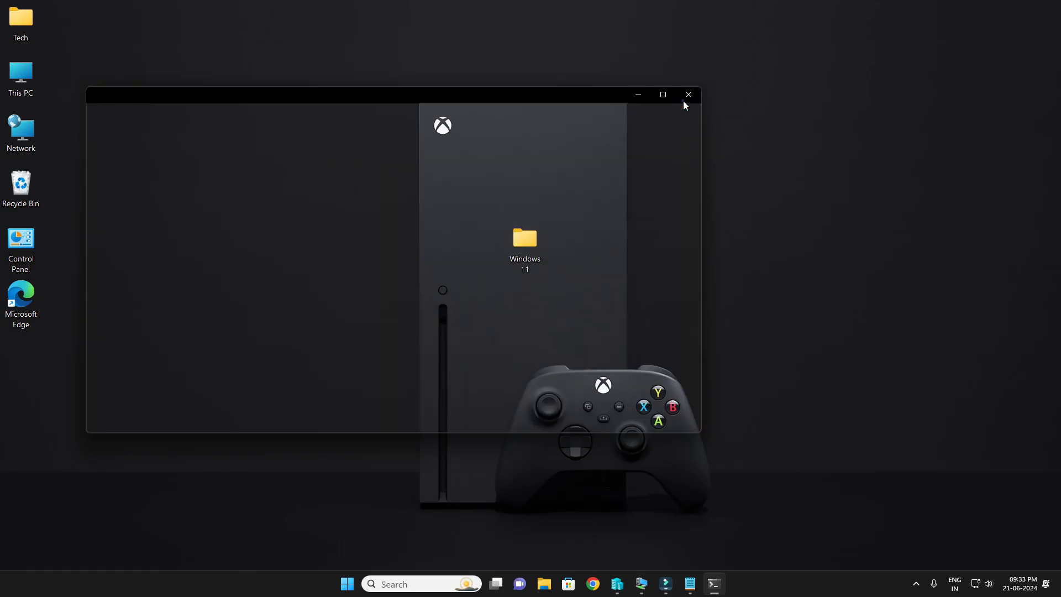
pyautogui.moveTo(658, 581)
pyautogui.click(654, 523)
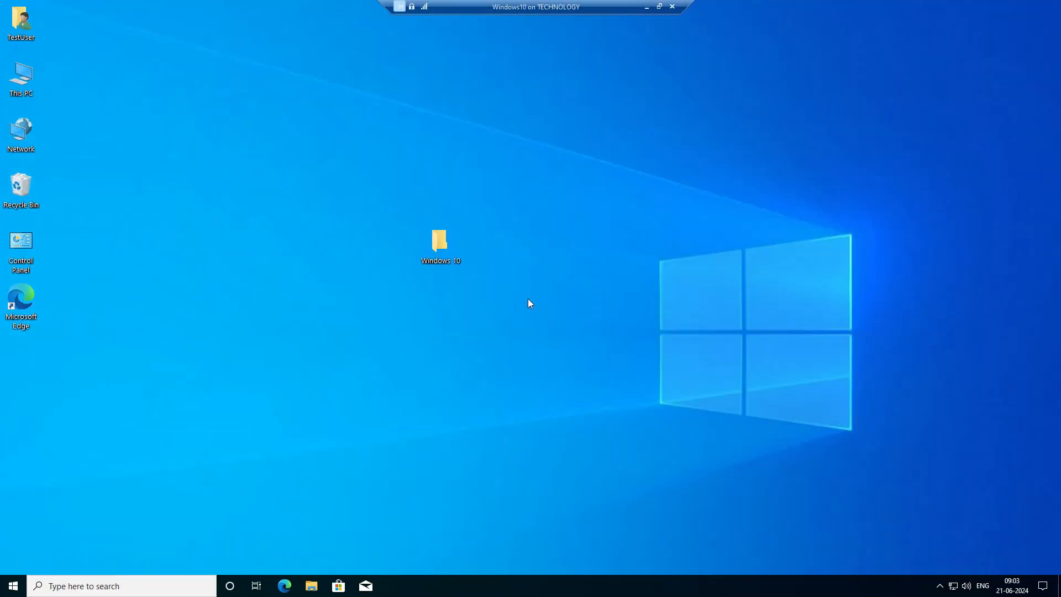
# - Test the connection to the Windows 11 computer from Command Prompt with ping 192.168.1.6 -t, and close the window
pyautogui.press('super')
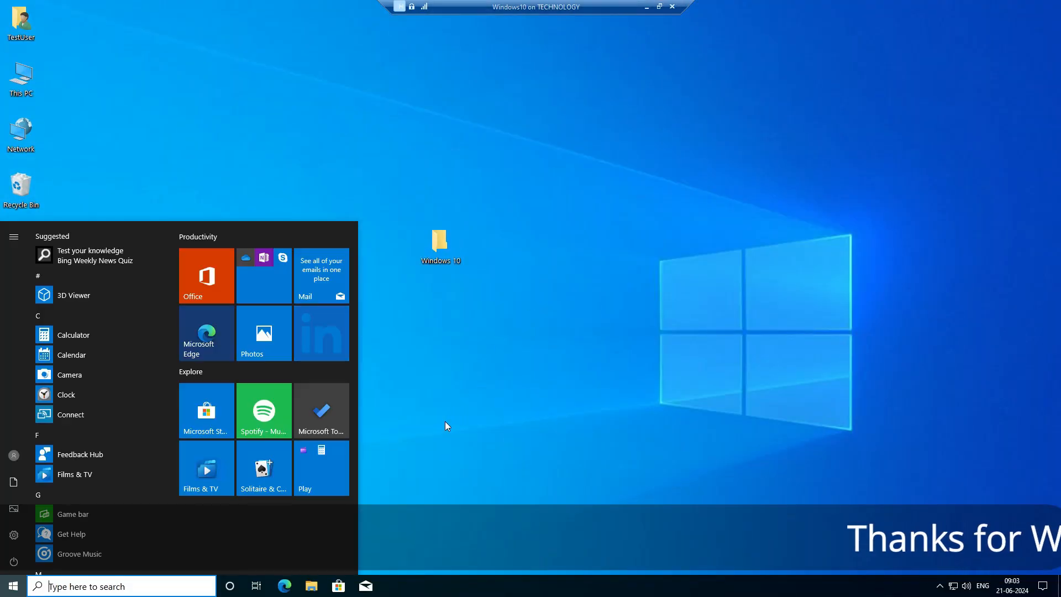
pyautogui.write('cmd')
pyautogui.press('Escape')
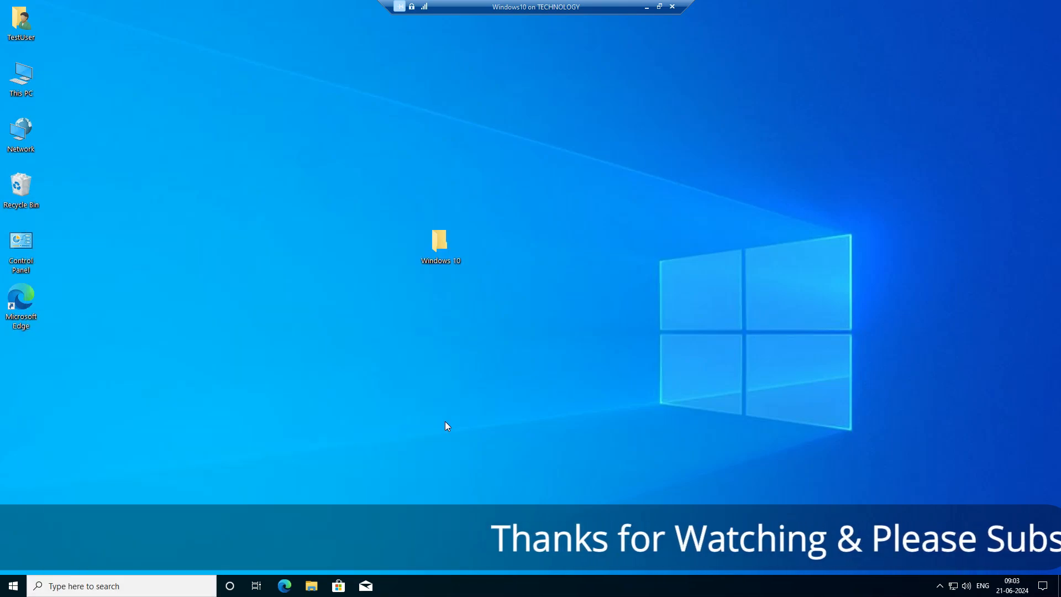
pyautogui.write('ping ')
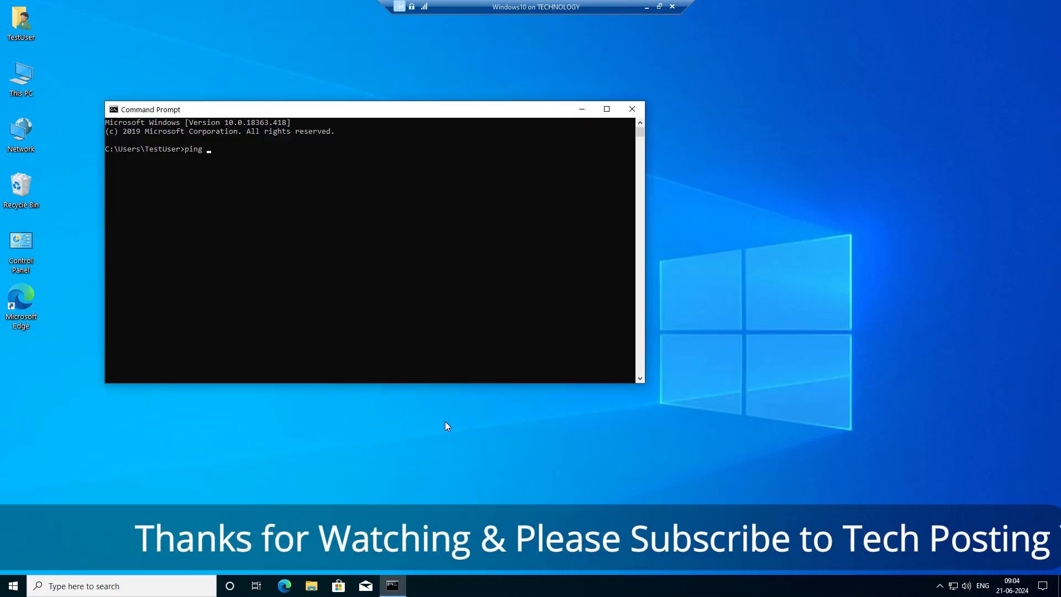
pyautogui.write('192.168.1')
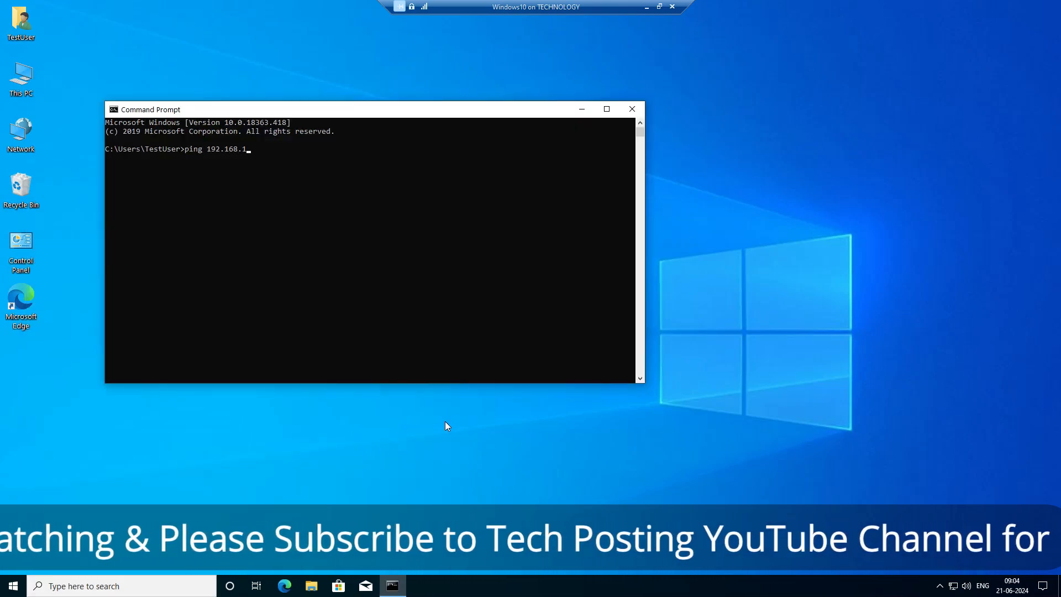
pyautogui.write('.6 -t')
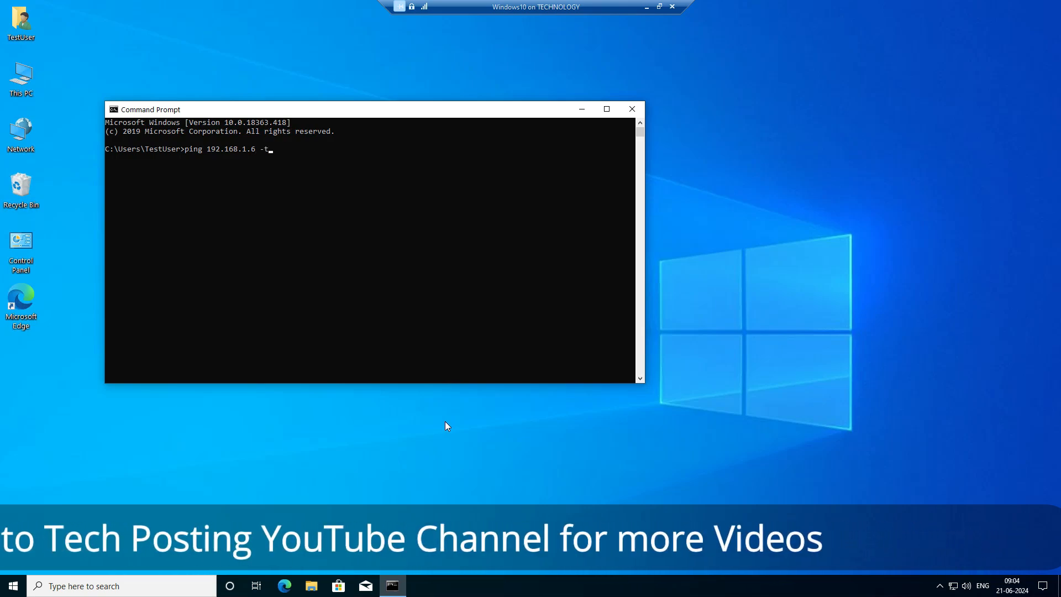
pyautogui.press('Return')
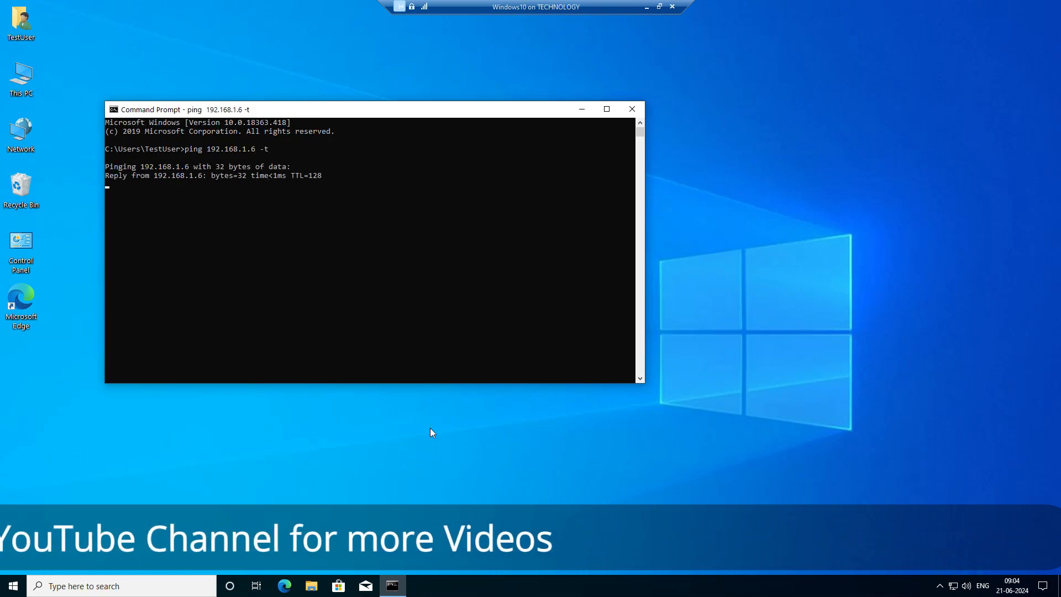
pyautogui.click(629, 110)
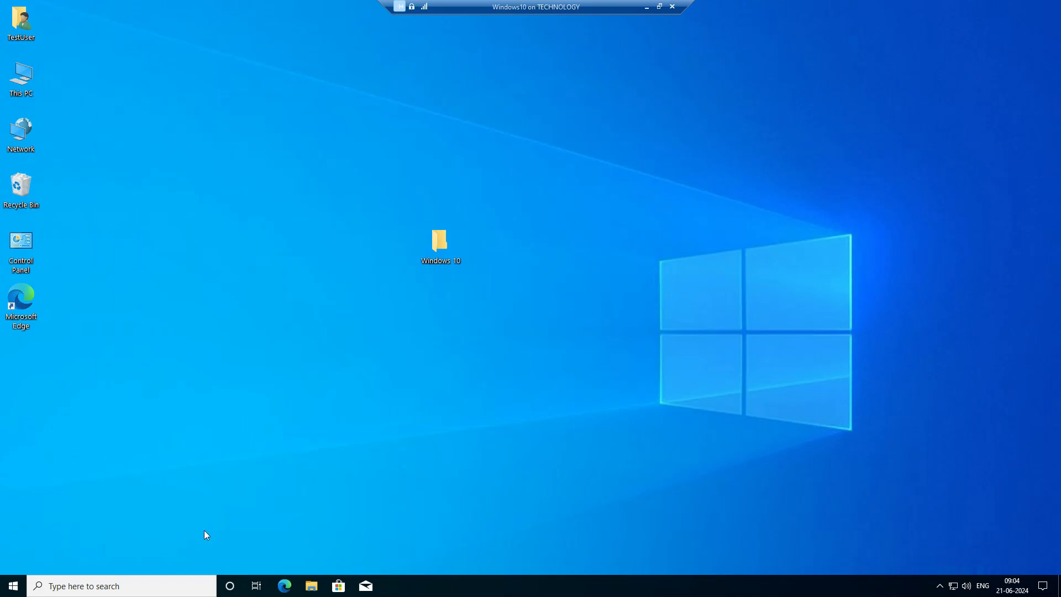
# - Open the network location \\192.168.1.6 through Run, view its shared Windows 11 folder, and minimize the window
pyautogui.press('super+r')
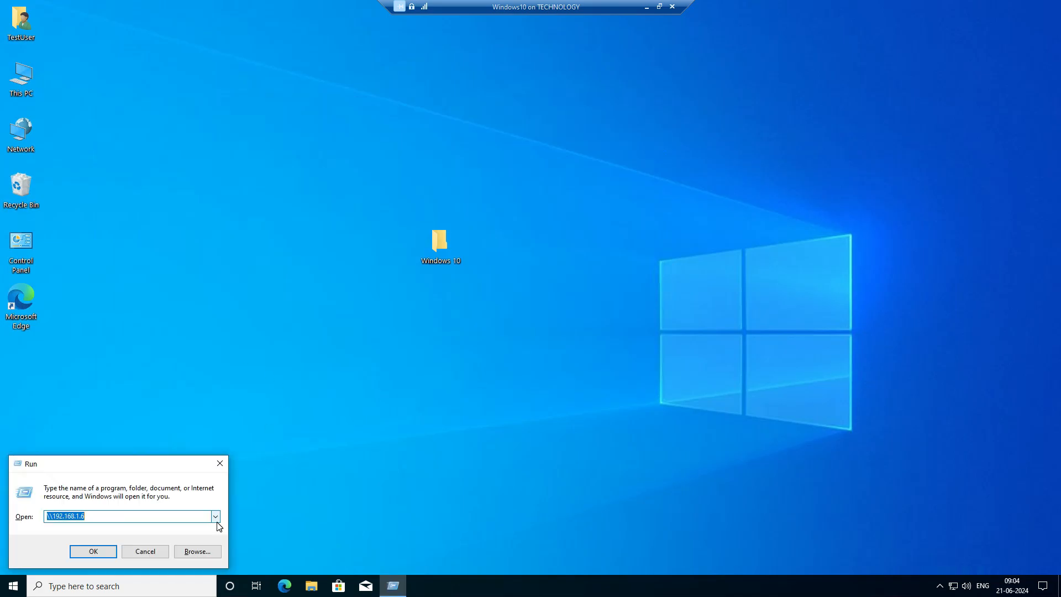
pyautogui.press('End')
pyautogui.press('Return')
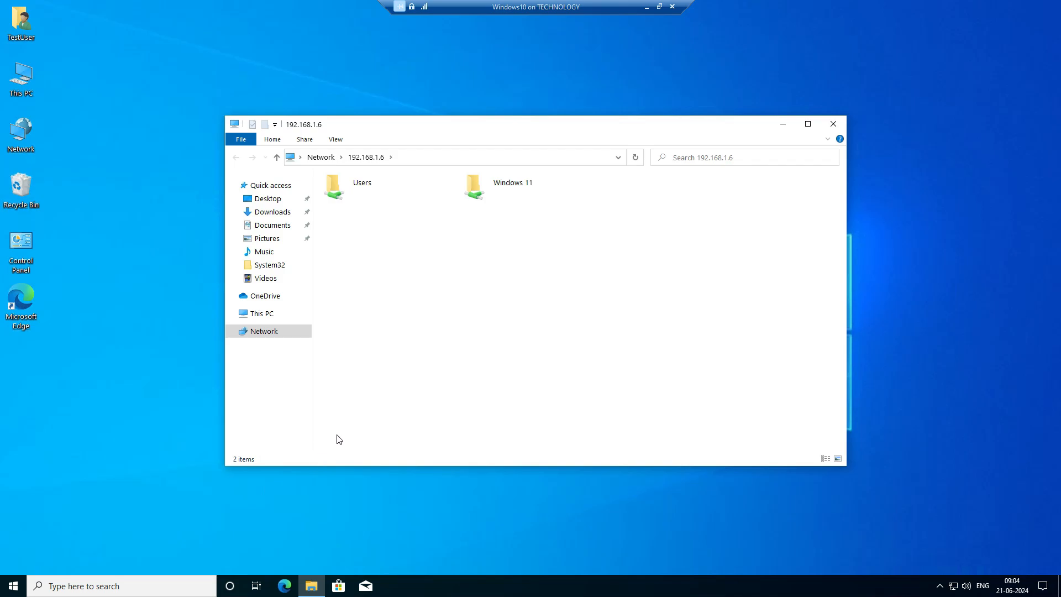
pyautogui.doubleClick(507, 190)
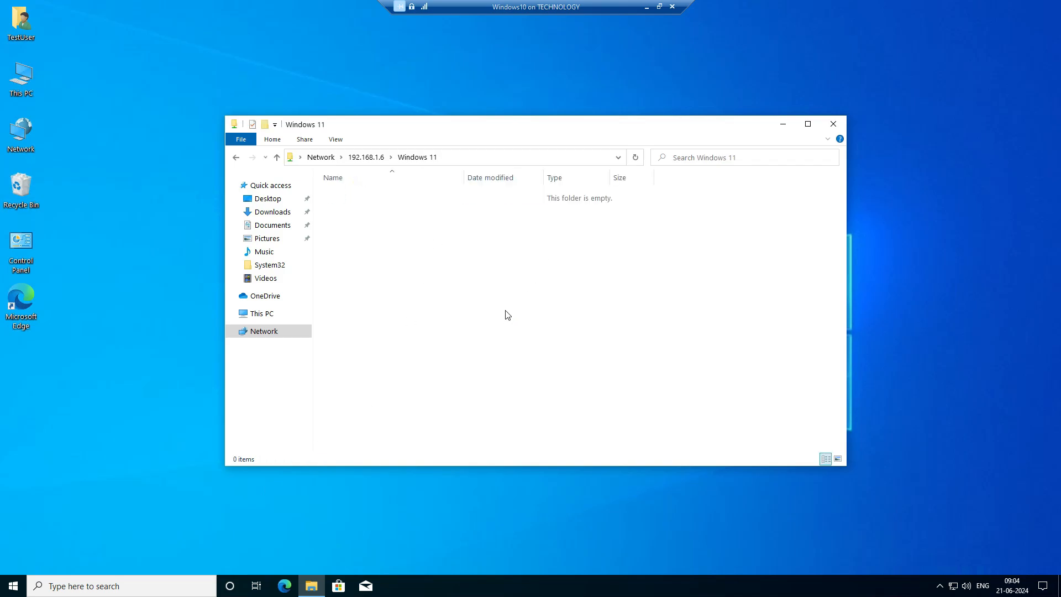
pyautogui.click(784, 129)
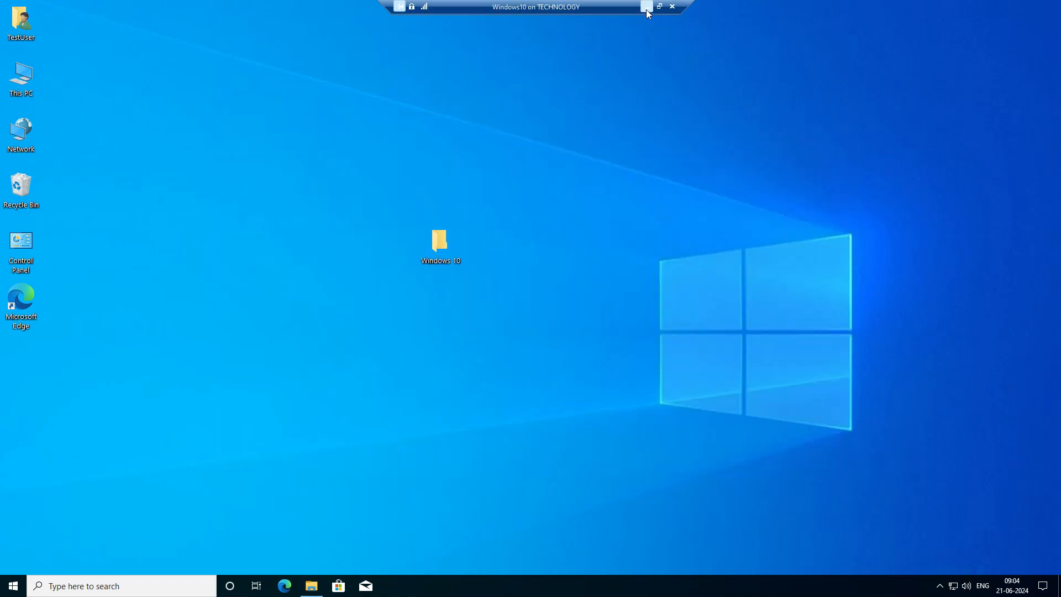
# - Back on the Windows 11 computer, create a new folder and a Microsoft Excel worksheet in the Windows 11 folder, and close it
pyautogui.click(645, 7)
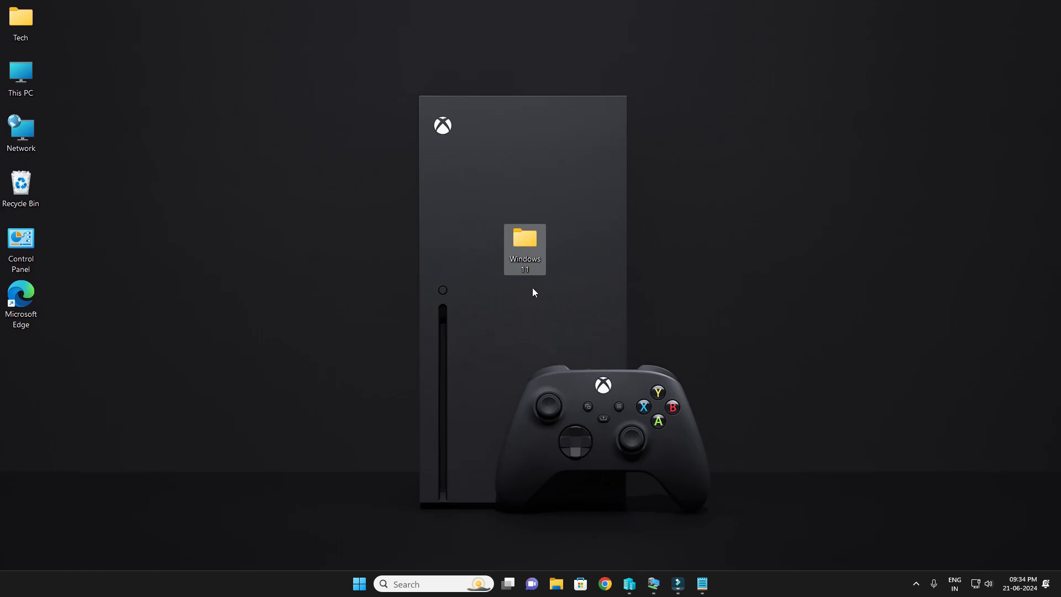
pyautogui.doubleClick(522, 255)
pyautogui.rightClick(641, 311)
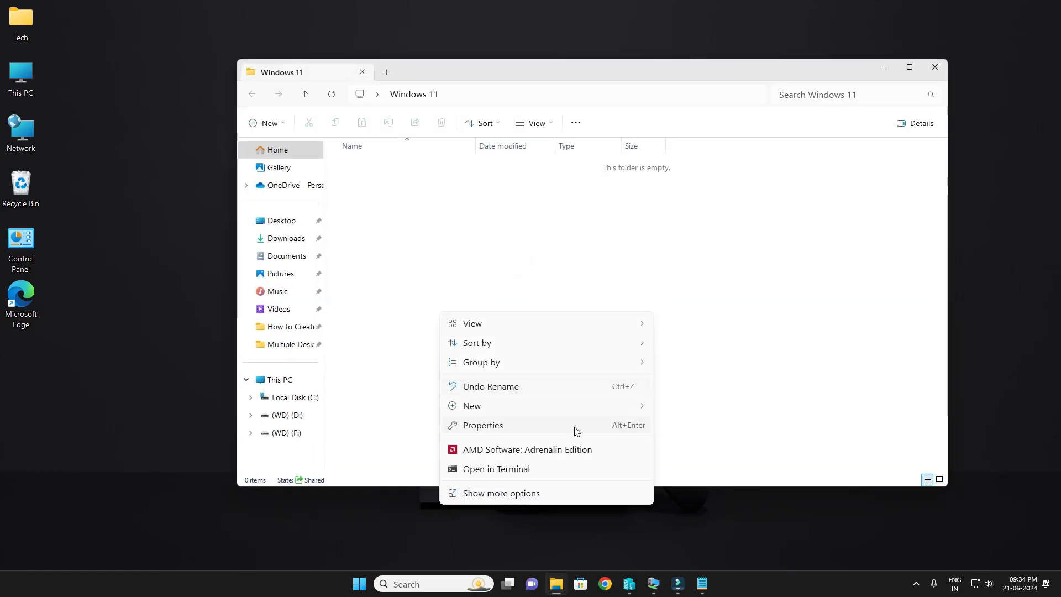
pyautogui.moveTo(576, 410)
pyautogui.click(713, 410)
pyautogui.rightClick(557, 315)
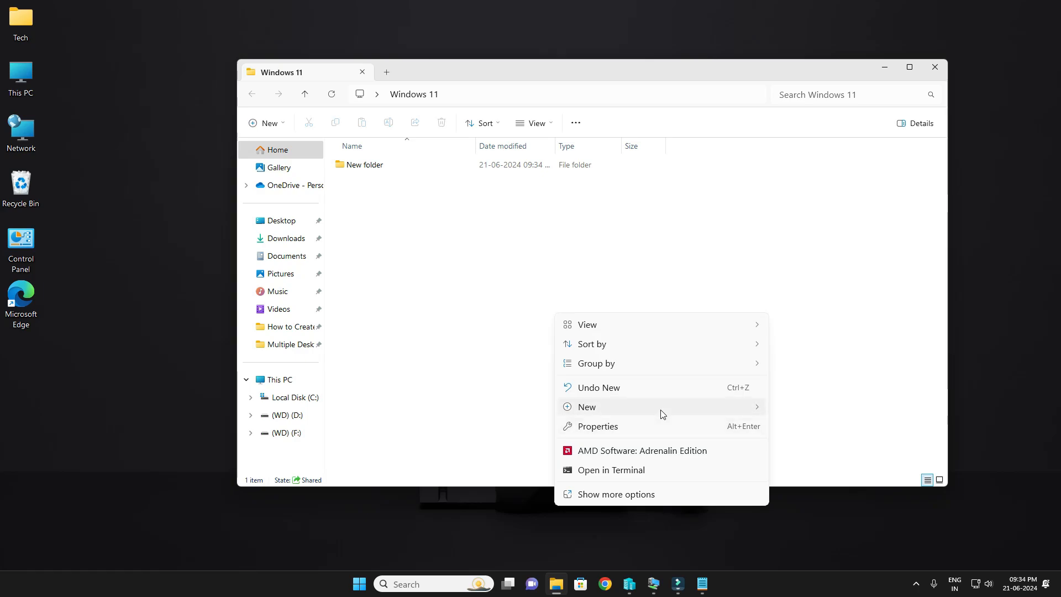
pyautogui.moveTo(663, 414)
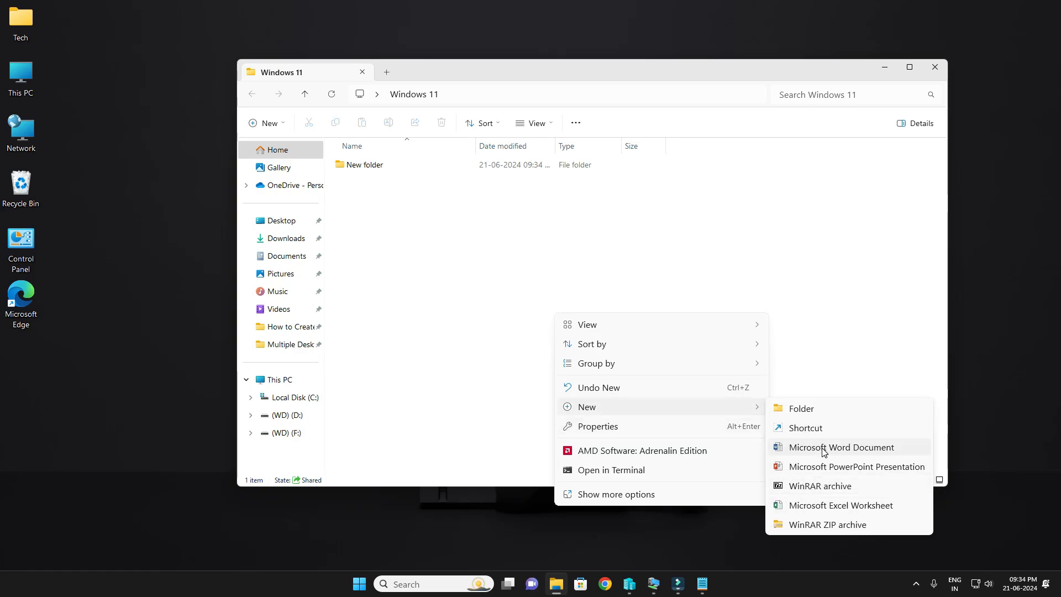
pyautogui.click(798, 504)
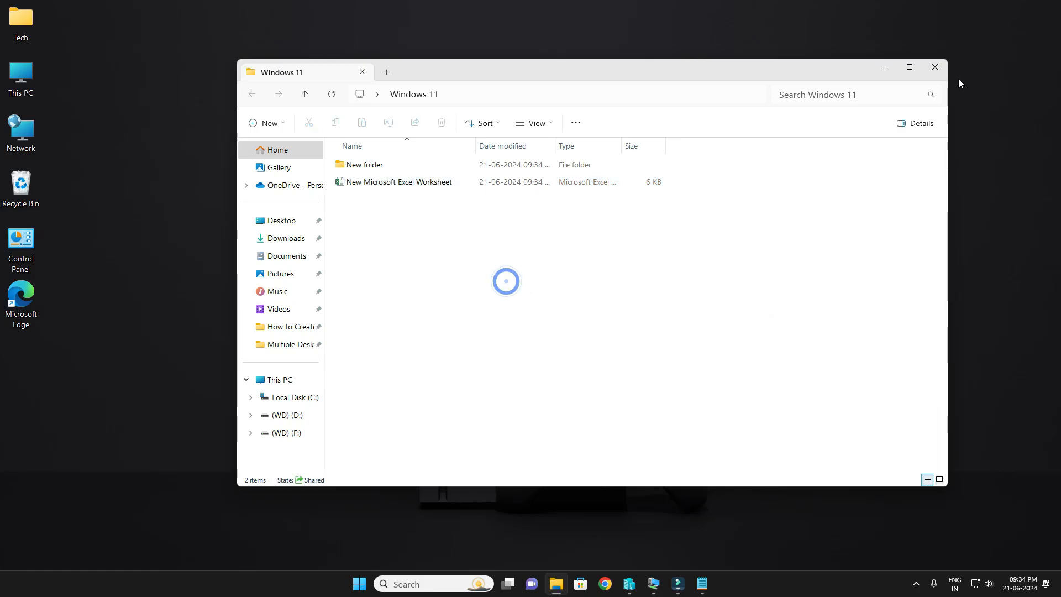
pyautogui.click(934, 67)
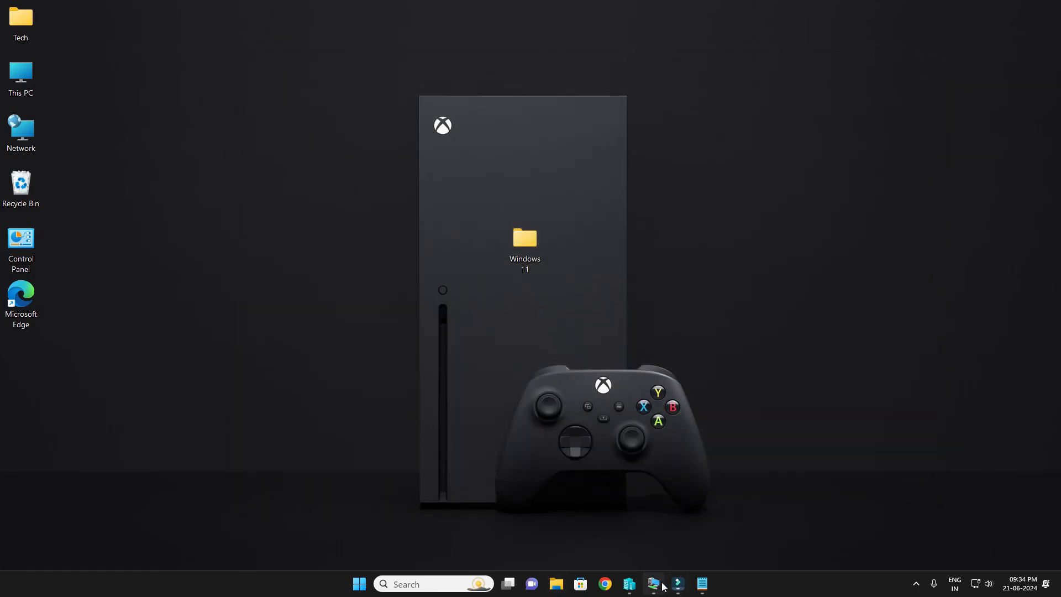
# - Return to the Windows 10 virtual machine, check the shared Windows 11 folder for the new items, and close it
pyautogui.click(664, 587)
pyautogui.doubleClick(436, 253)
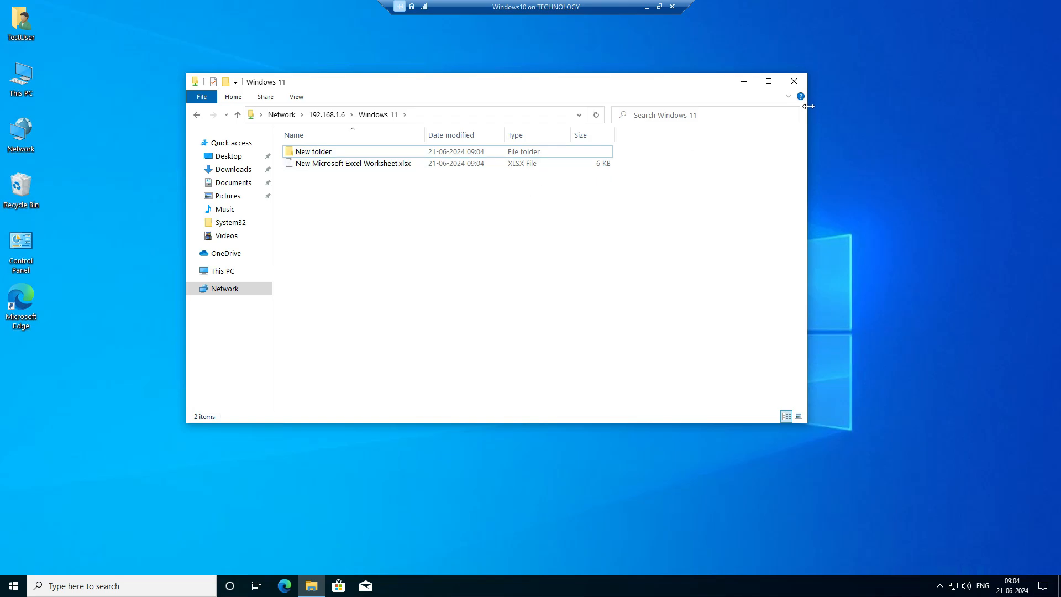
pyautogui.click(794, 83)
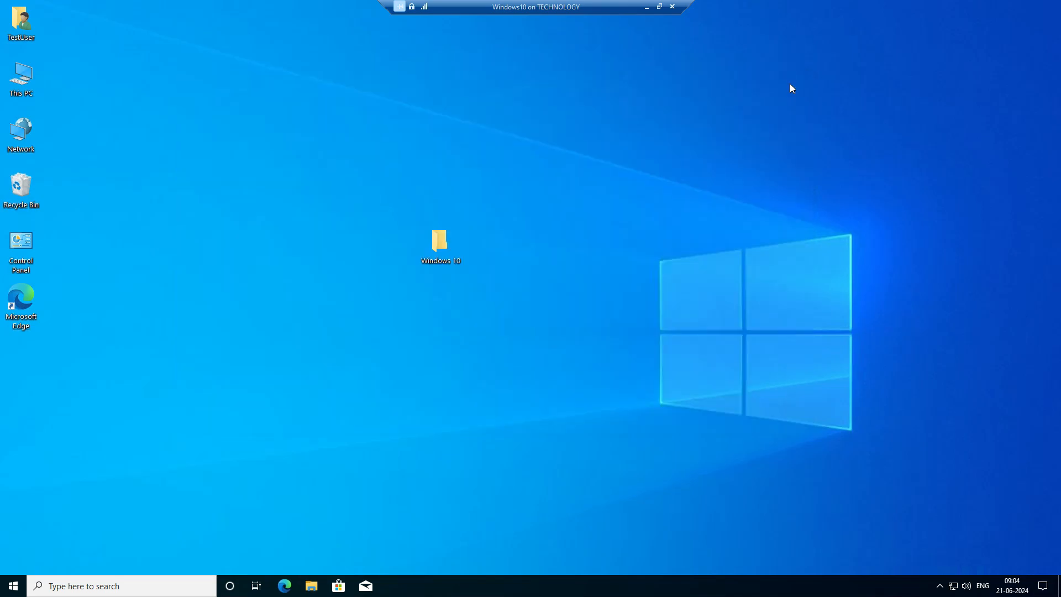
# - Open the sharing properties of the Windows 10 folder and add Everyone to the people it is shared with
pyautogui.rightClick(433, 244)
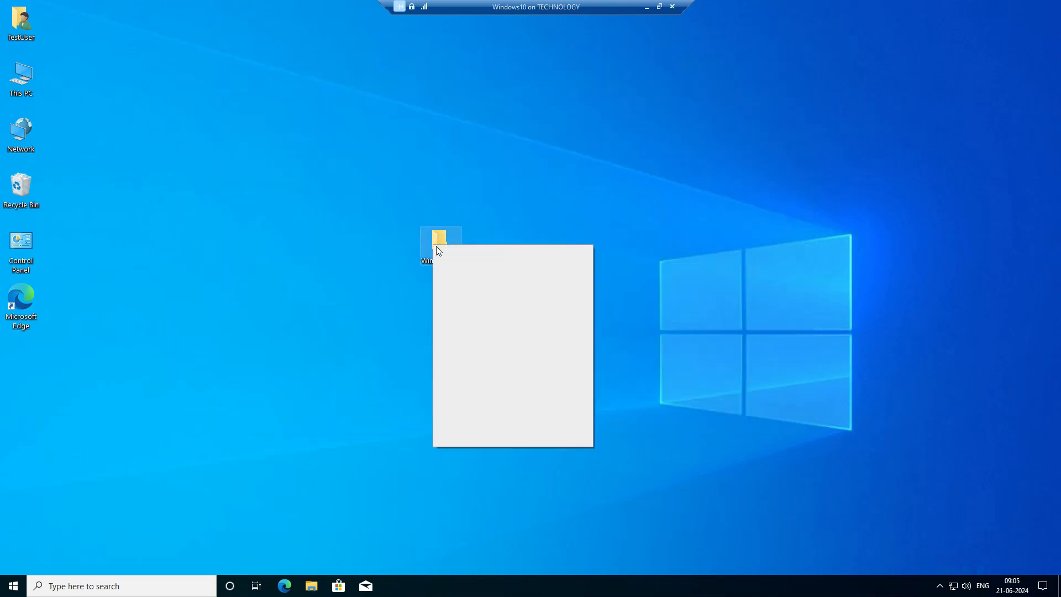
pyautogui.click(471, 440)
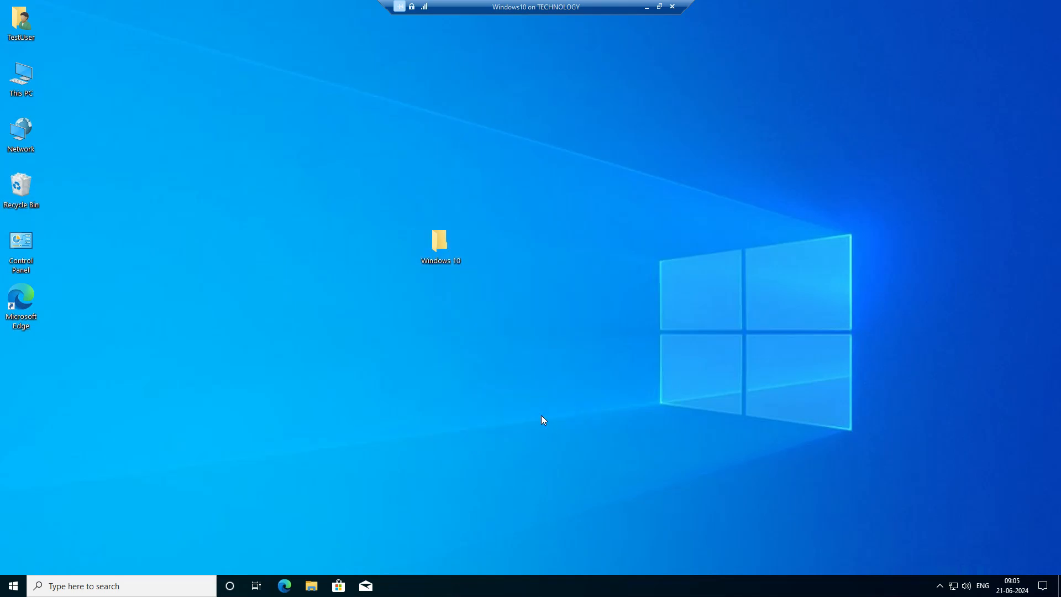
pyautogui.click(481, 275)
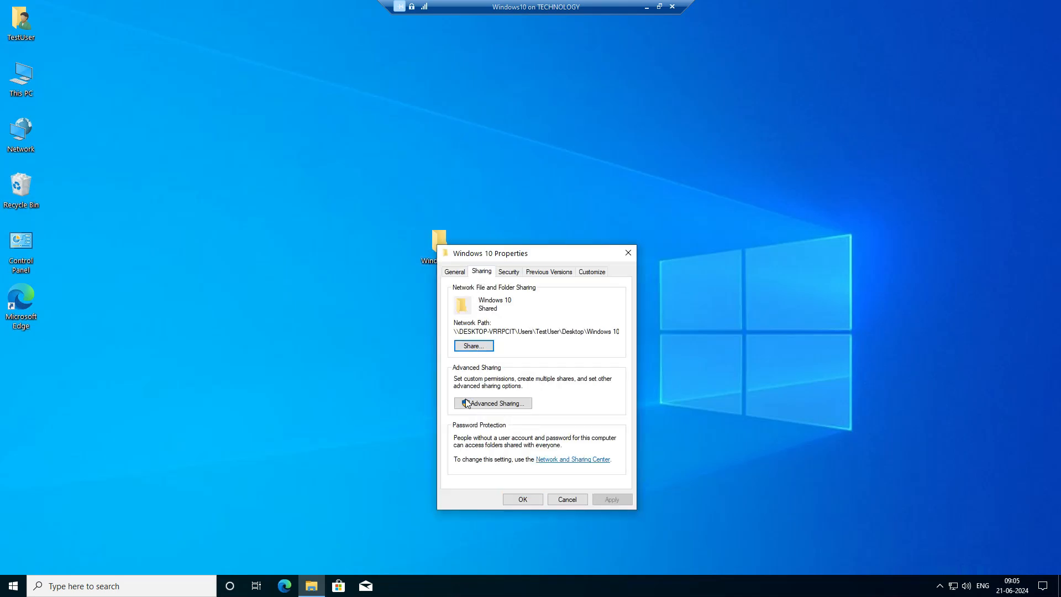
pyautogui.click(475, 347)
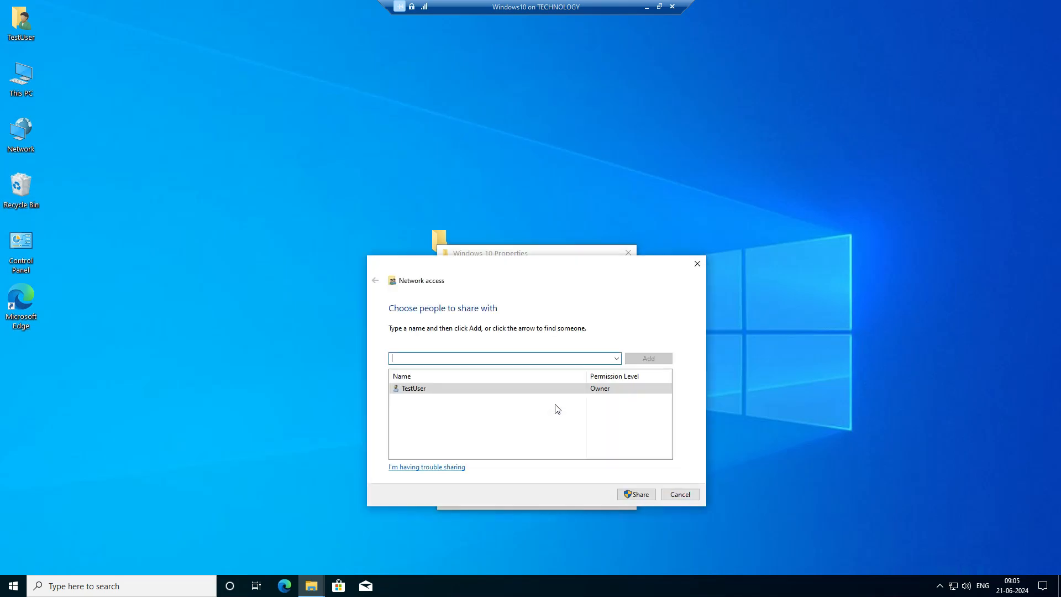
pyautogui.click(617, 358)
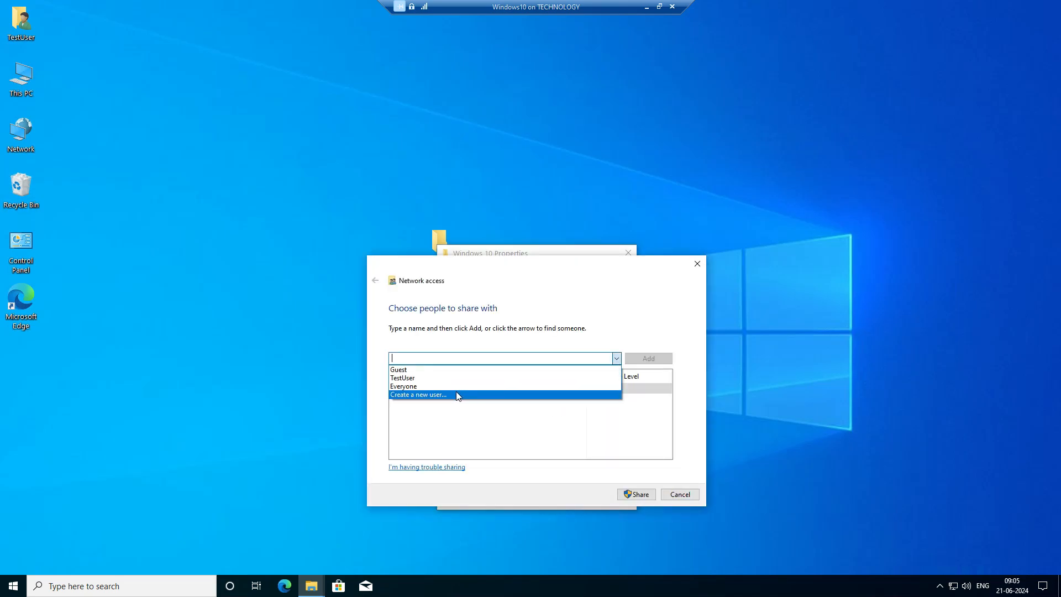
pyautogui.click(456, 390)
pyautogui.click(647, 358)
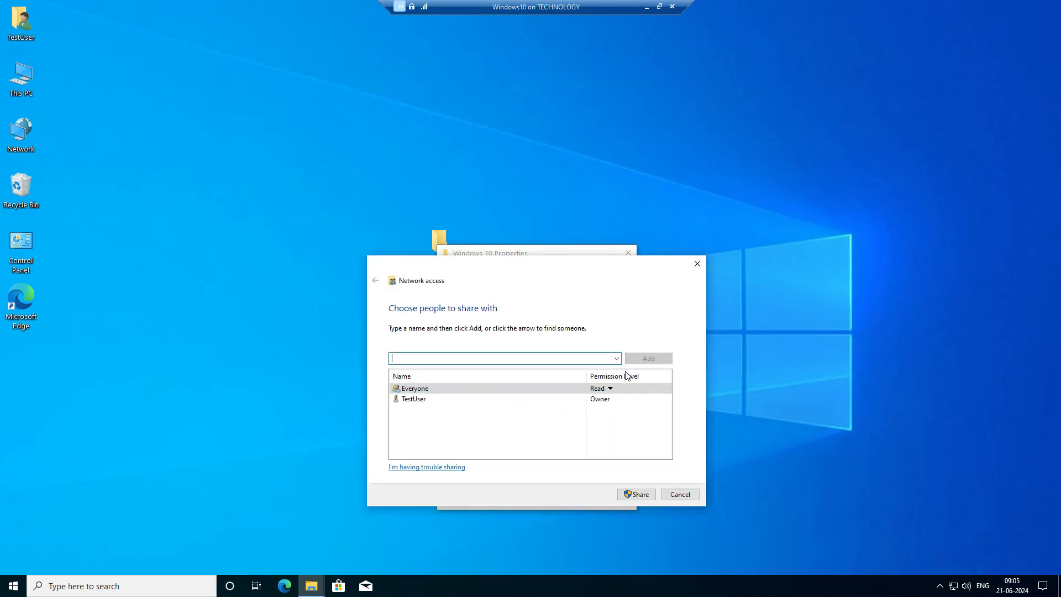
# - Change the permission level of Everyone, share the Windows 10 folder, and finish the network access wizard
pyautogui.click(611, 389)
pyautogui.click(652, 403)
pyautogui.click(639, 494)
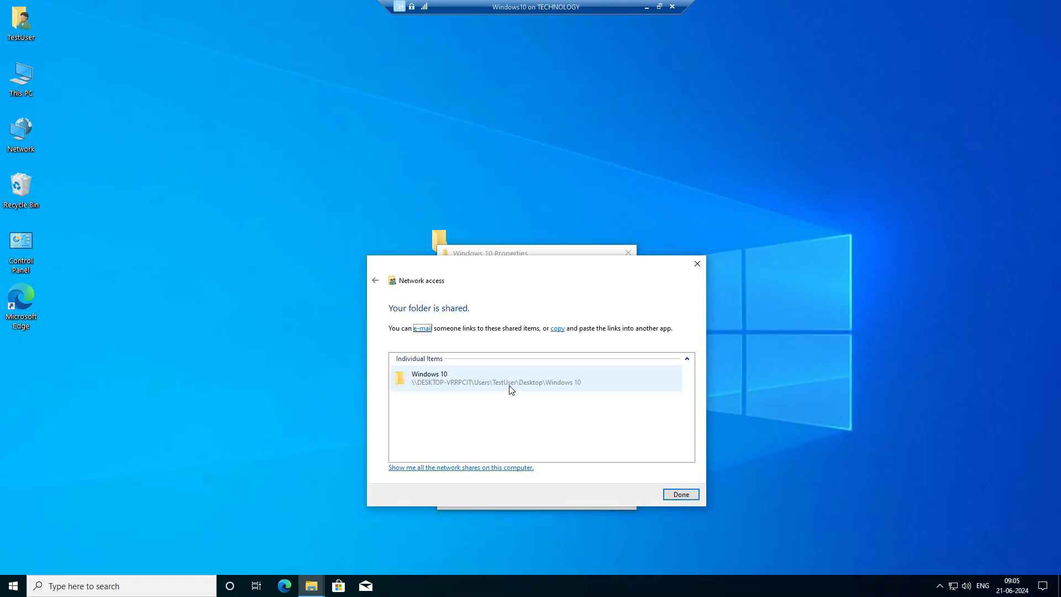
pyautogui.click(680, 494)
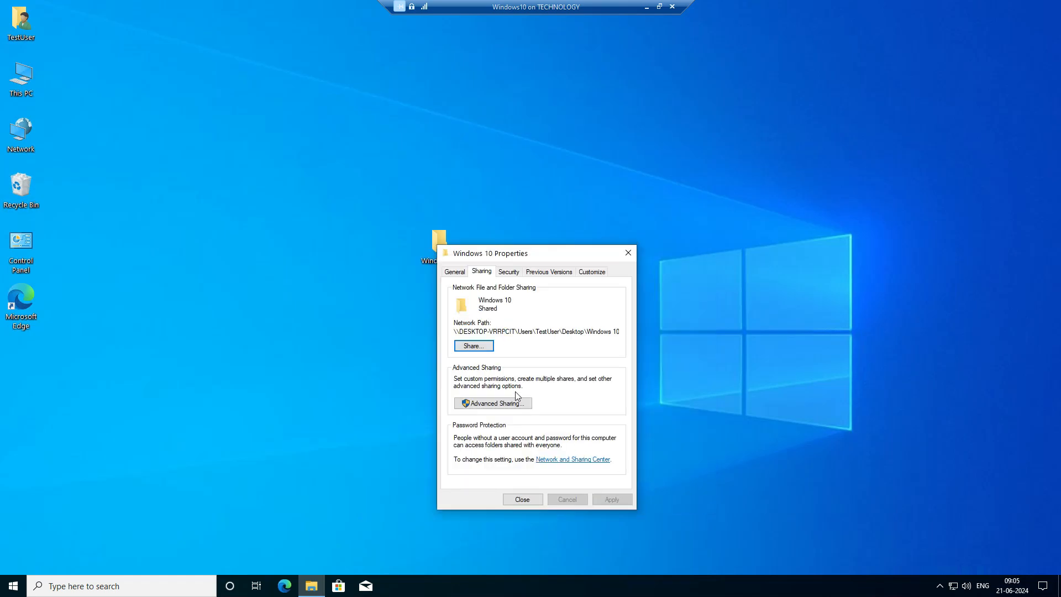
# - Enable Share this folder in the advanced sharing settings with the share name WindowsNewFolder, confirm, and close the properties
pyautogui.click(482, 408)
pyautogui.click(477, 291)
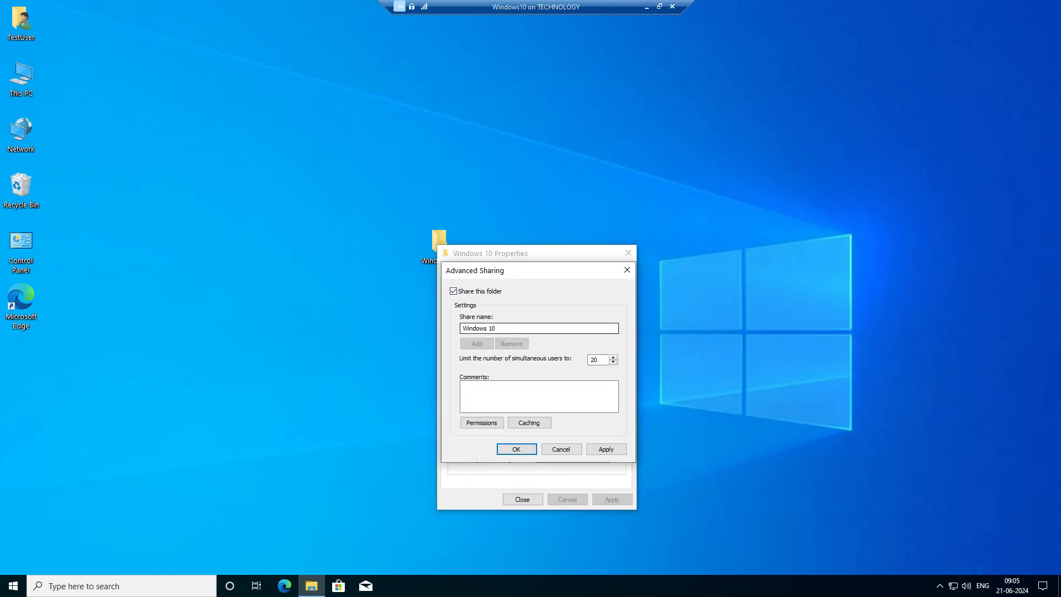
pyautogui.click(496, 328)
pyautogui.write('NewFolder')
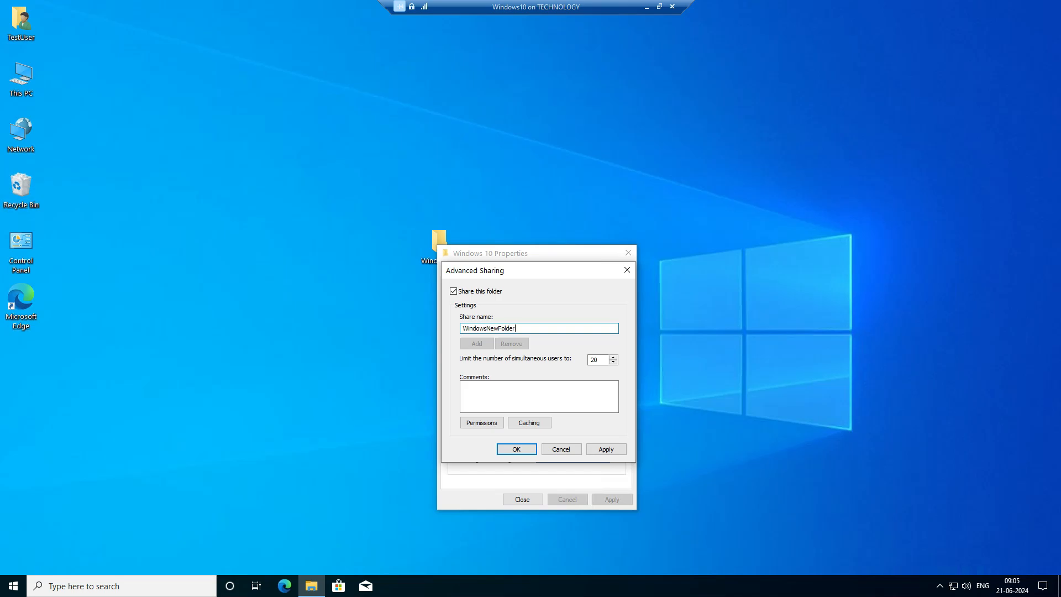
pyautogui.click(518, 447)
pyautogui.click(518, 500)
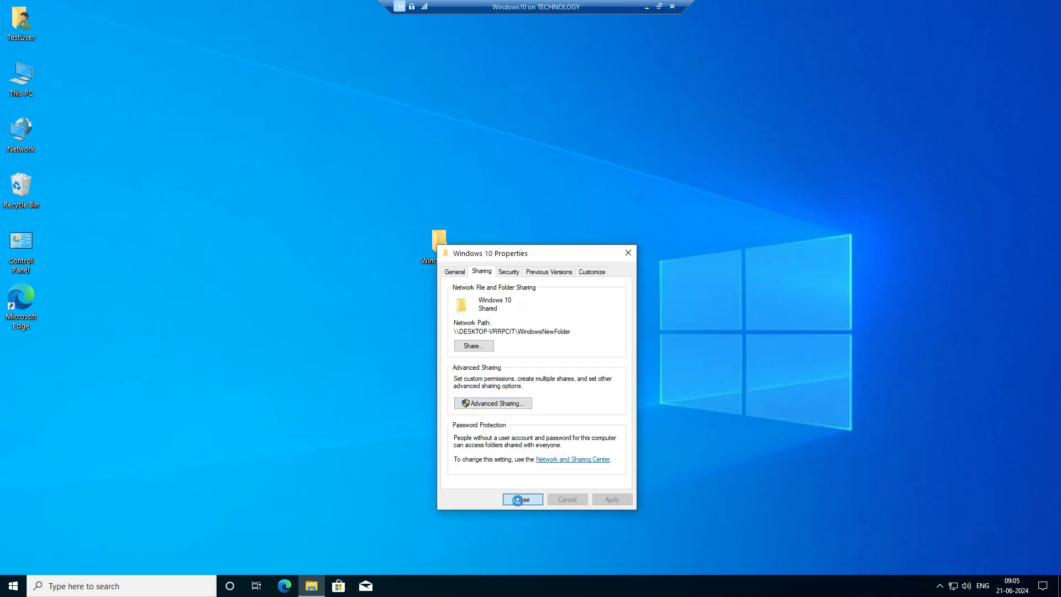
pyautogui.rightClick(661, 240)
pyautogui.press('Escape')
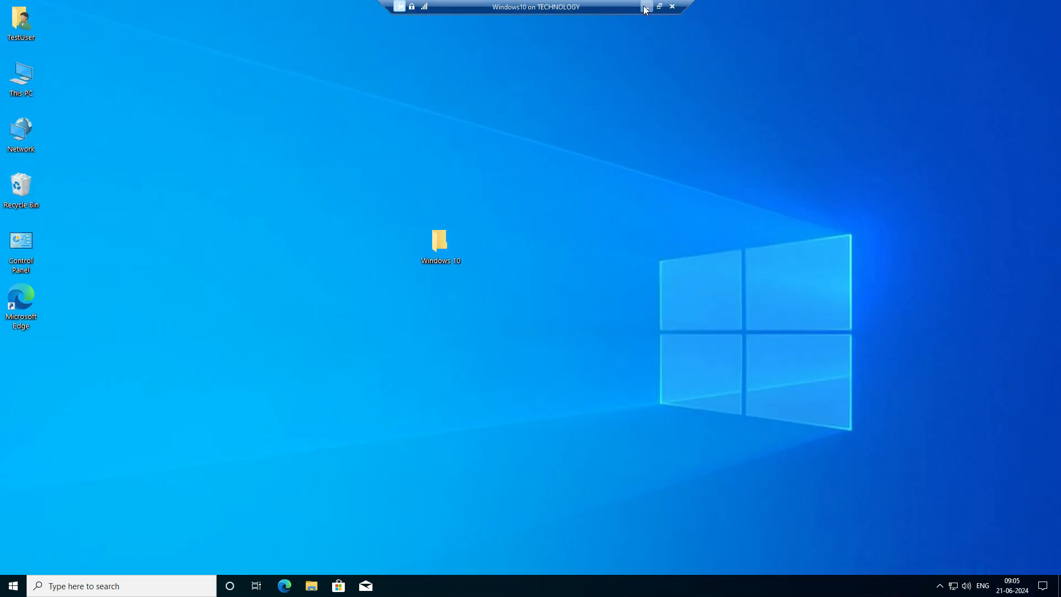
# - Open Command Prompt on the Windows 10 machine and run ipconfig to look up its IPv4 address
pyautogui.click(91, 586)
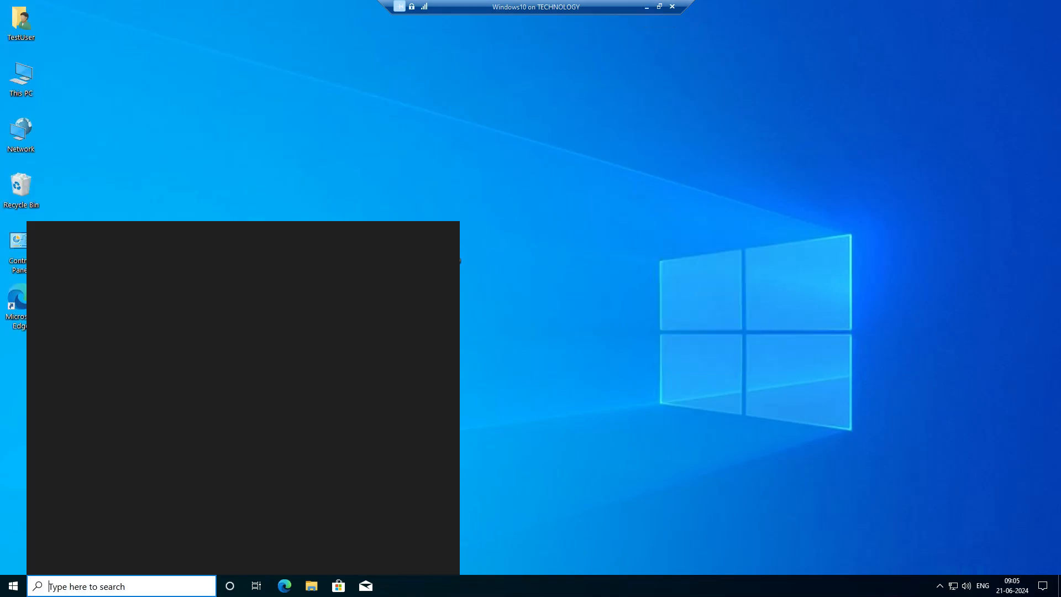
pyautogui.click(91, 397)
pyautogui.write('ping')
pyautogui.press('BackSpace')
pyautogui.press('BackSpace')
pyautogui.press('BackSpace')
pyautogui.write('ipconfig')
pyautogui.press('Return')
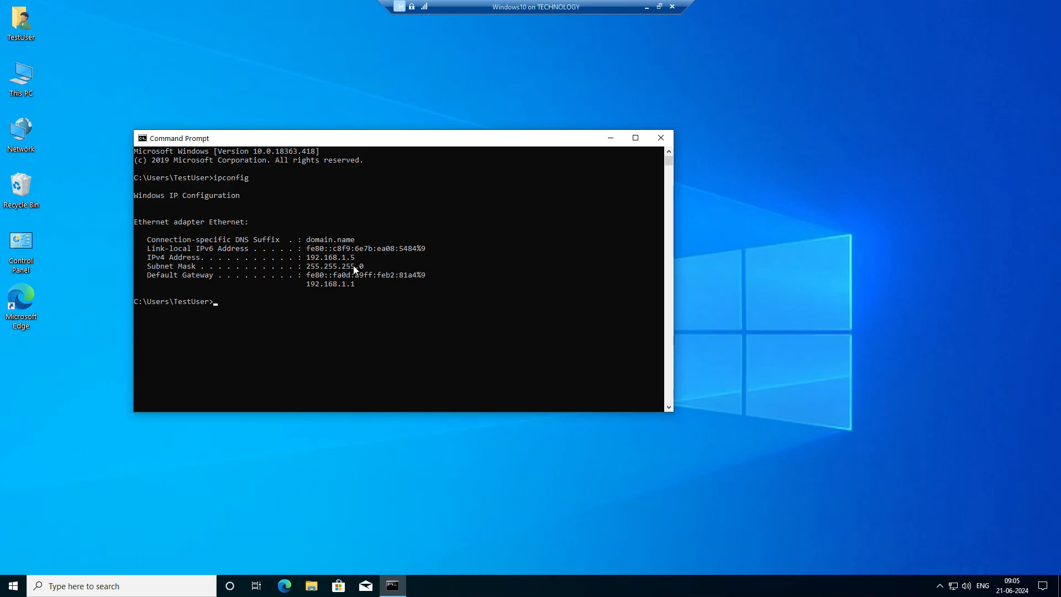
# - Return to the Windows 11 machine, open WindowsNewFolder on the network location \\192.168.1.5 using Run, and close the folder window
pyautogui.click(661, 137)
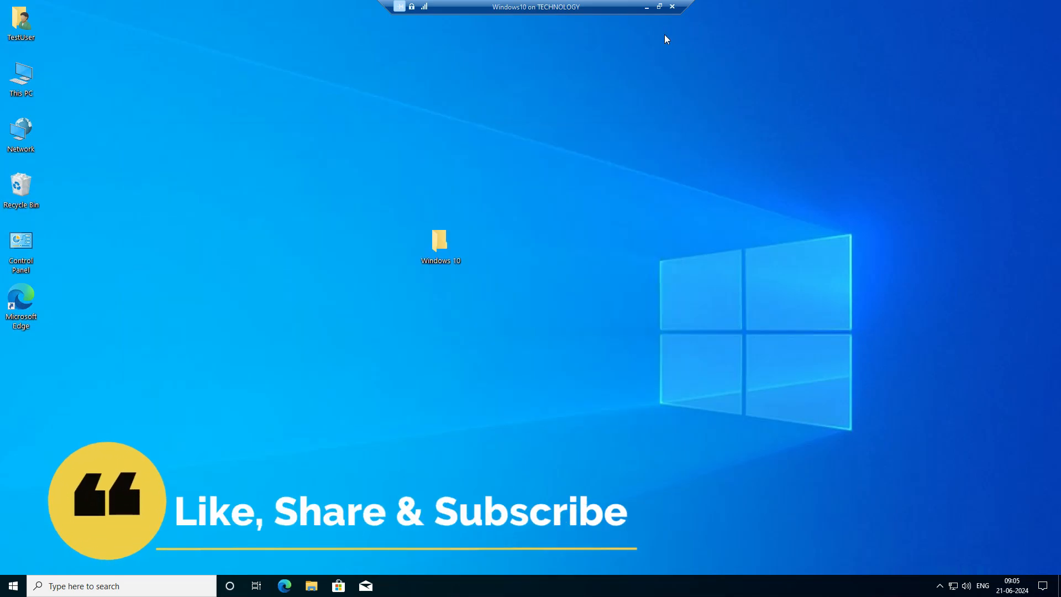
pyautogui.click(645, 6)
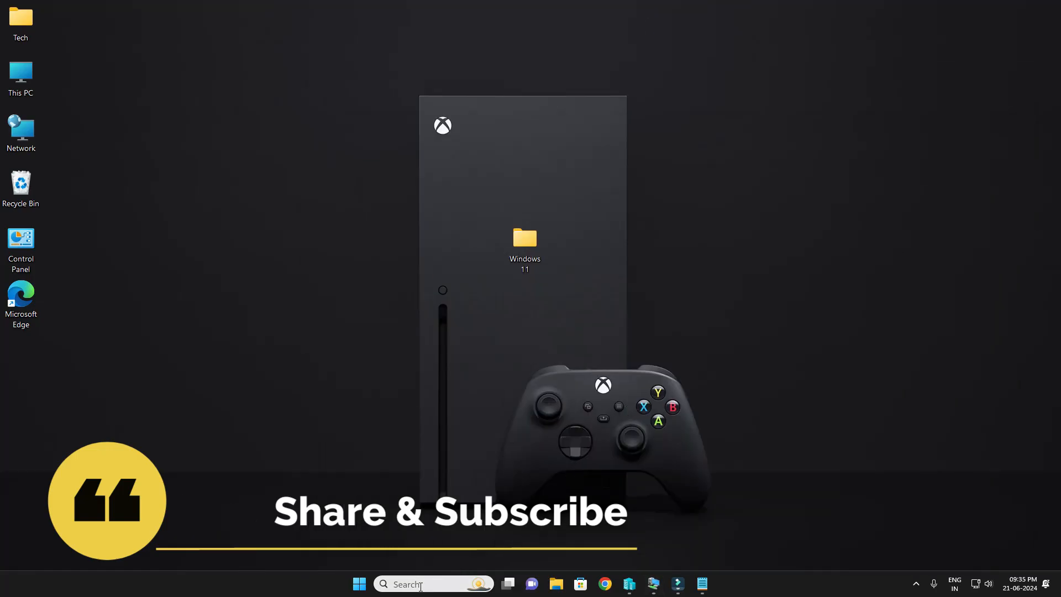
pyautogui.press('super+r')
pyautogui.write('\\\\1')
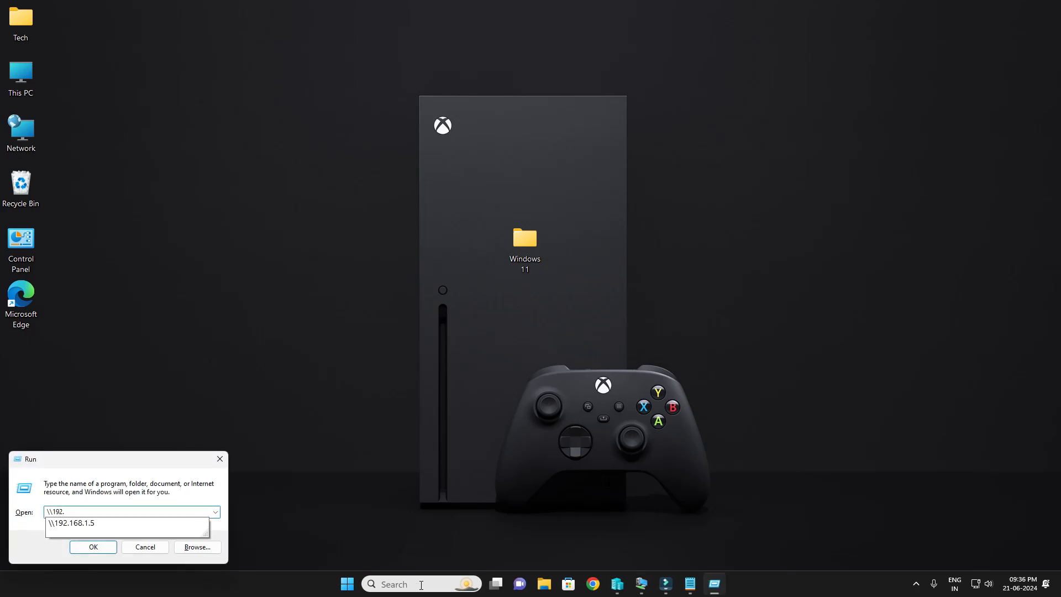
pyautogui.press('Down')
pyautogui.press('Return')
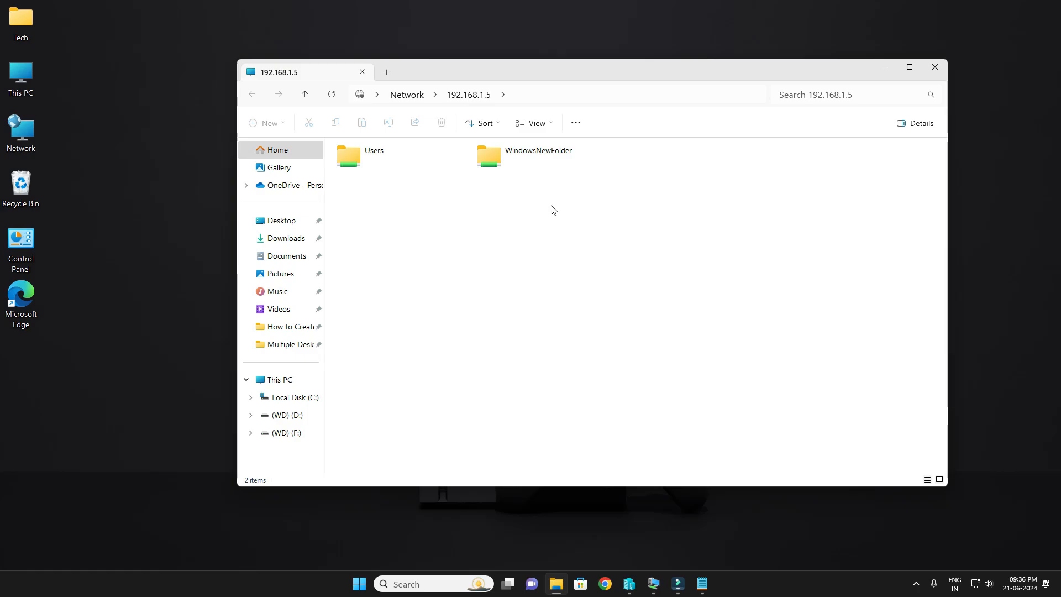
pyautogui.doubleClick(504, 166)
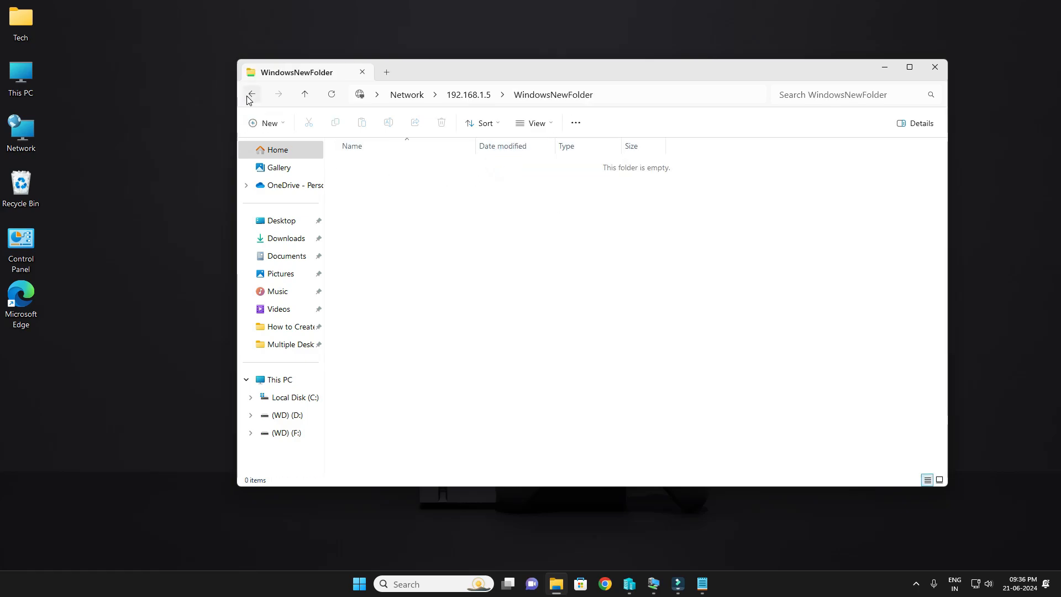
pyautogui.click(935, 67)
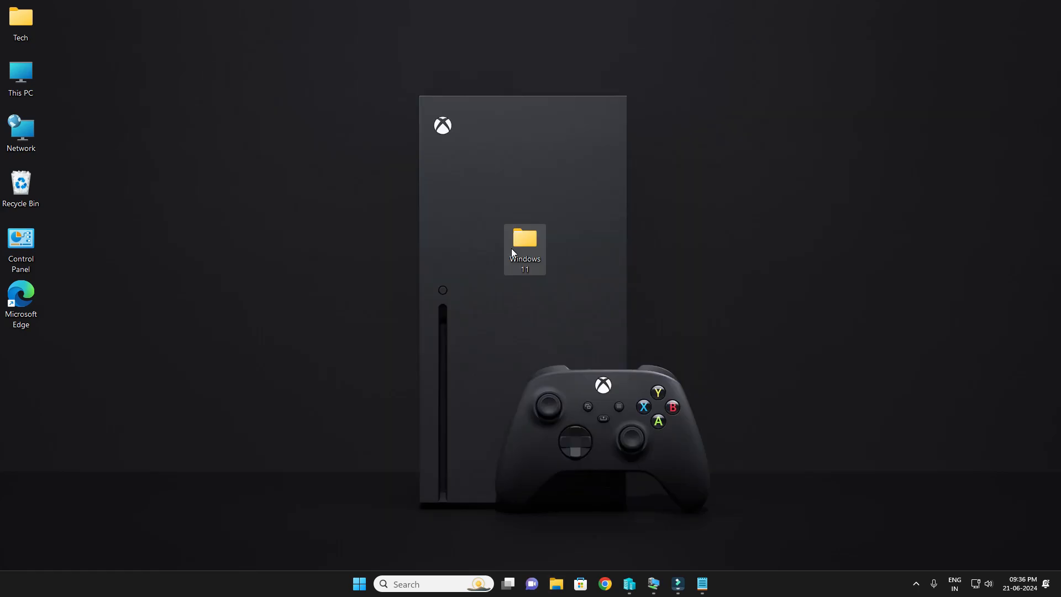